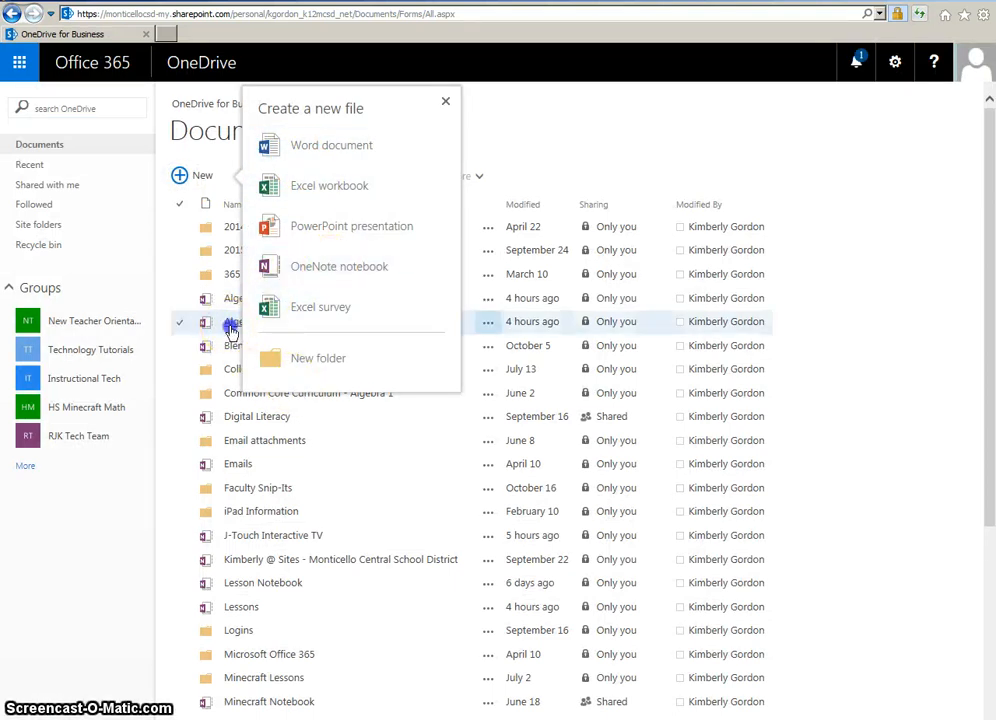
Open the Algebra Notebook from the OneDrive documents and switch to it in desktop OneNote
{"action": "left_click", "coordinate": [228, 326]}
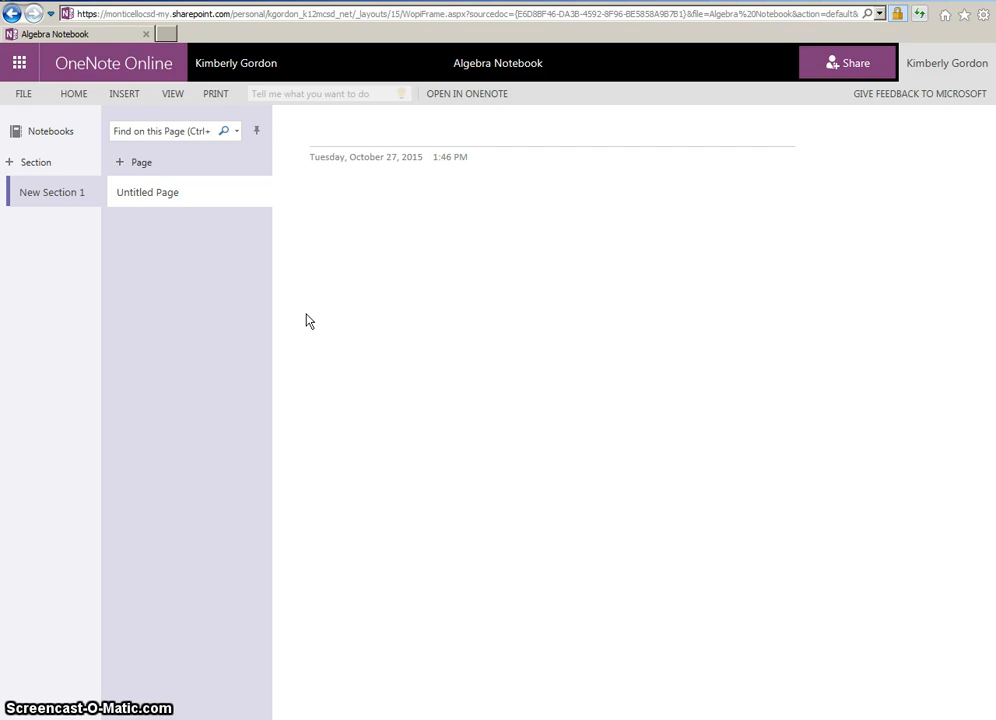
{"action": "left_click", "coordinate": [467, 97]}
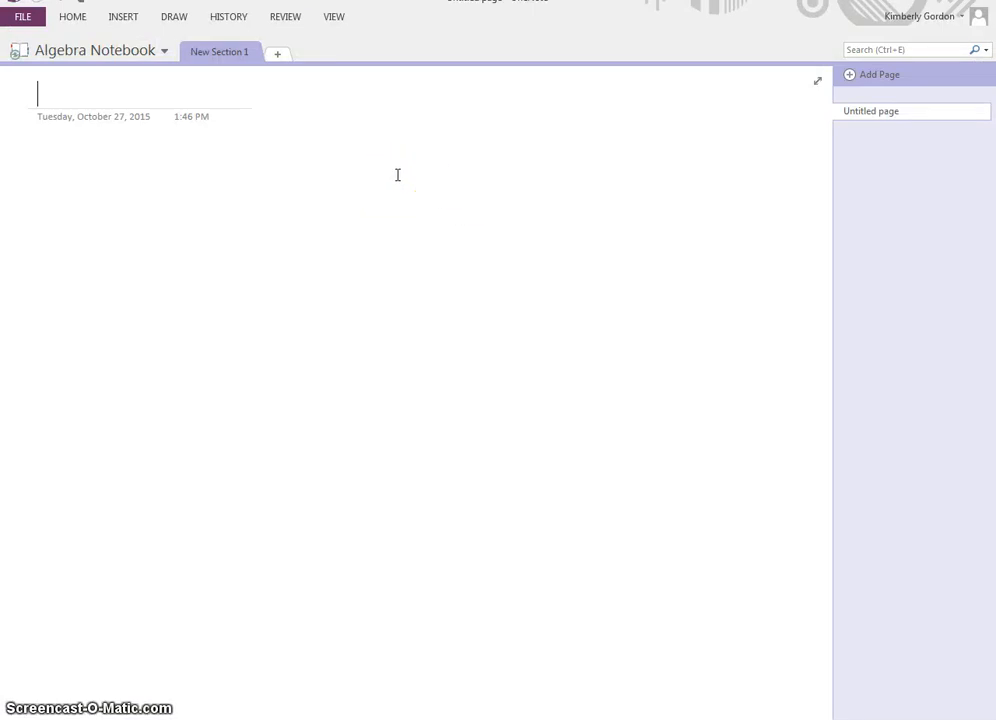
Bring up the list of notebooks, pin it beside the page, and unpin it again
{"action": "left_click", "coordinate": [165, 53]}
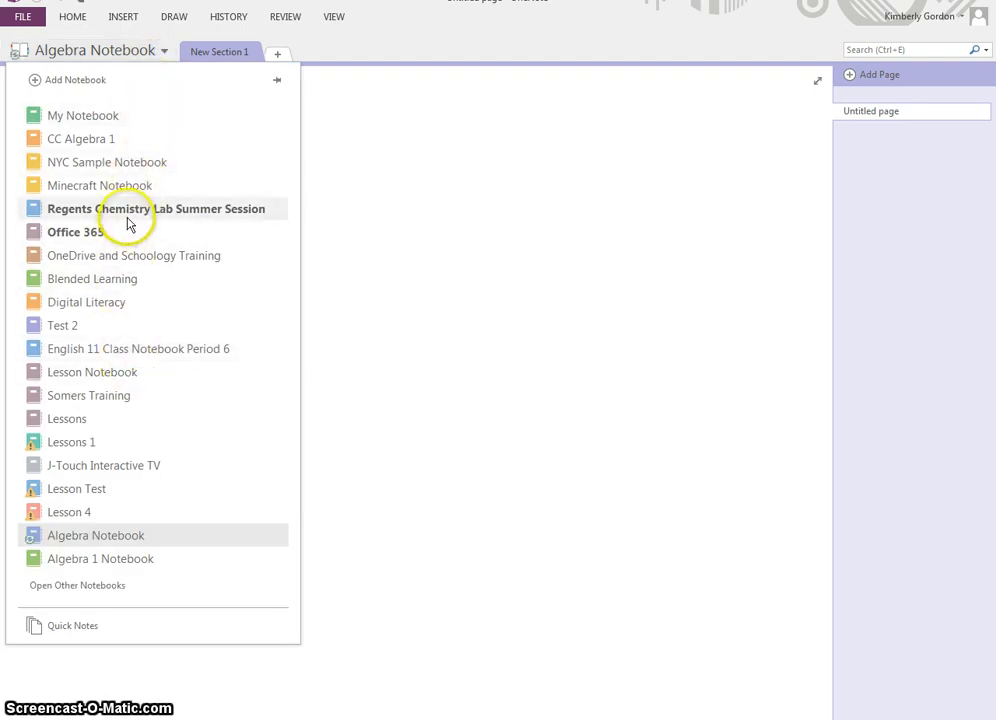
{"action": "left_click", "coordinate": [345, 220]}
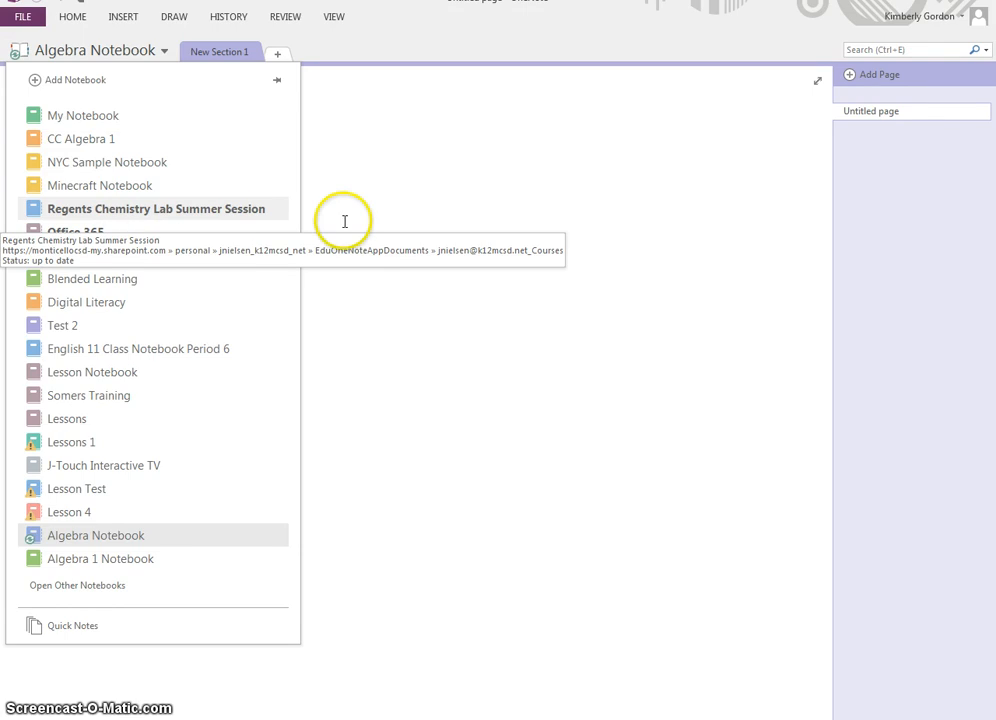
{"action": "left_click", "coordinate": [283, 214]}
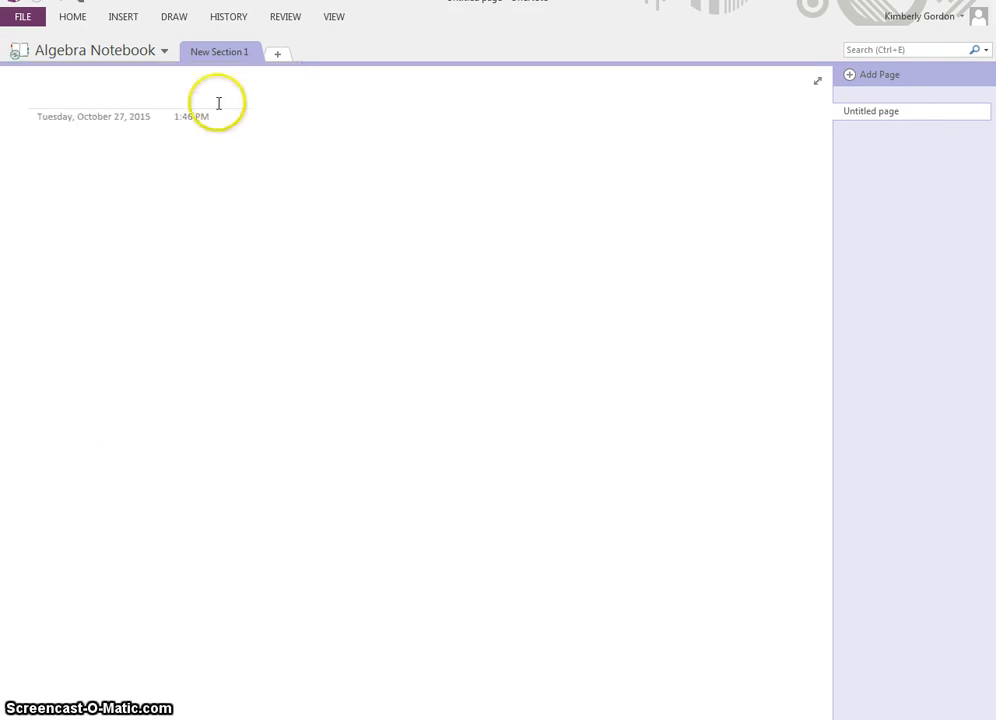
{"action": "left_click", "coordinate": [165, 52]}
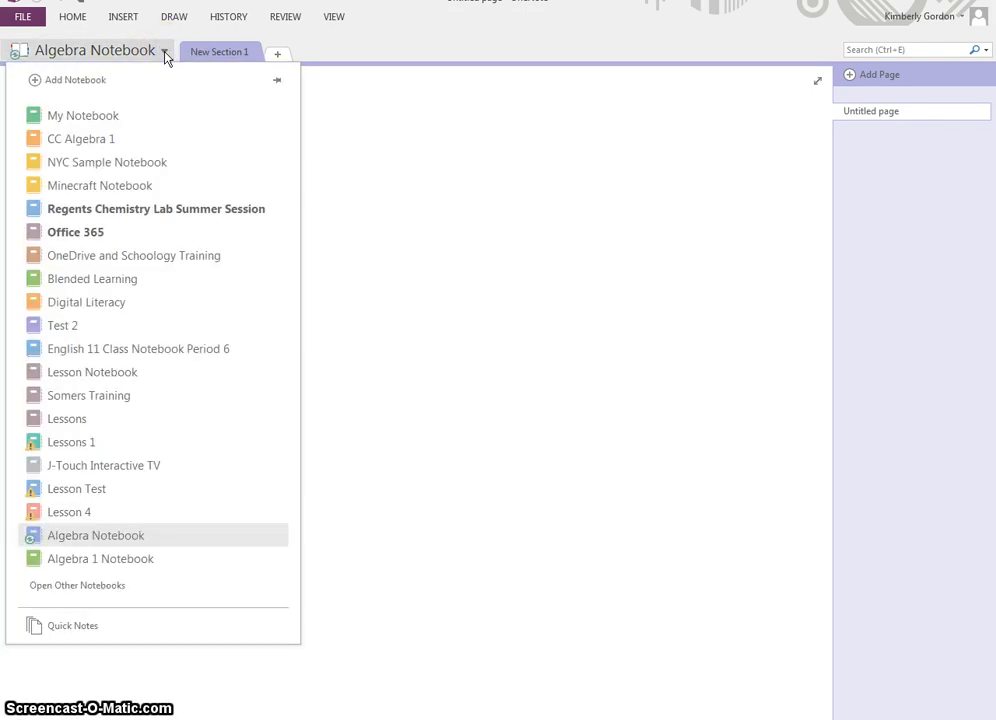
{"action": "left_click", "coordinate": [279, 82]}
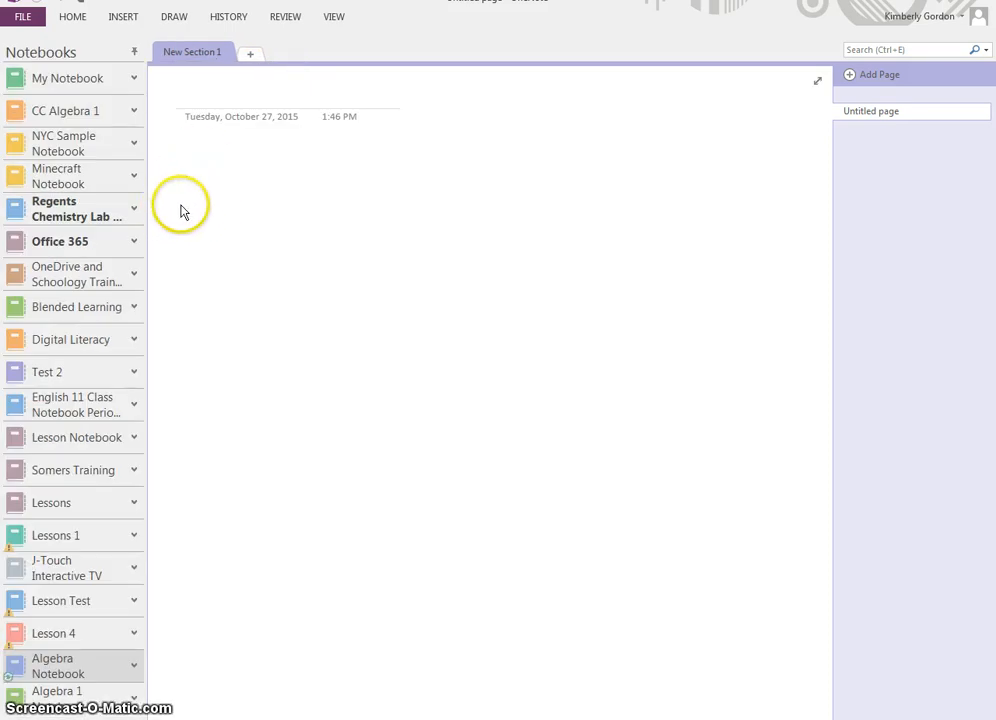
{"action": "left_click", "coordinate": [136, 52]}
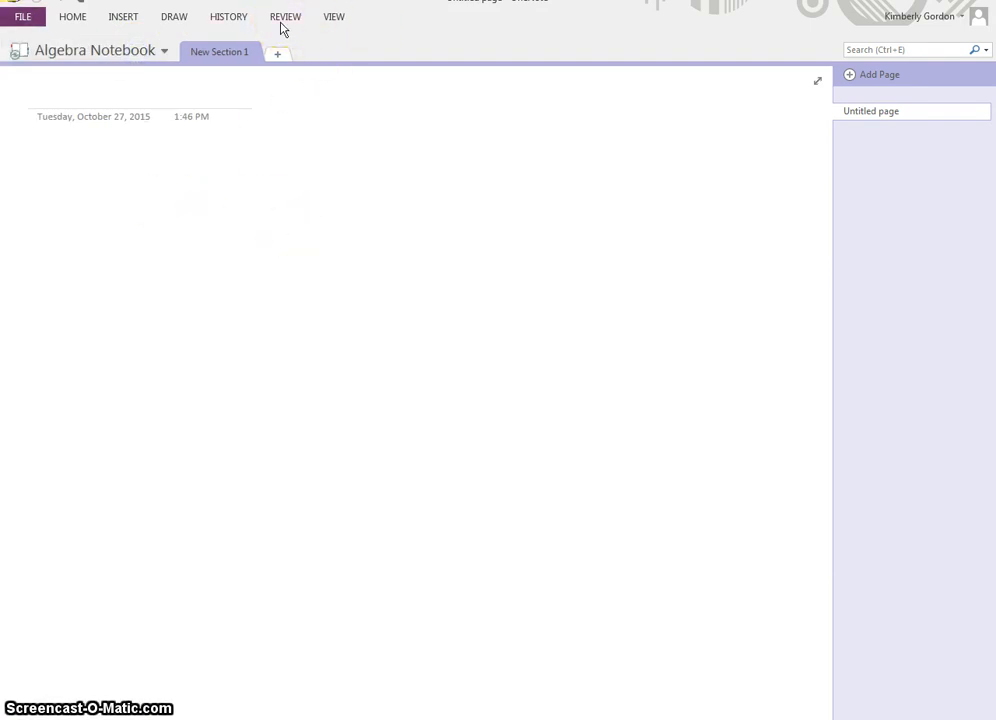
Keep the ribbon expanded above the page with the Home commands showing
{"action": "left_click", "coordinate": [76, 21]}
{"action": "left_click", "coordinate": [177, 213]}
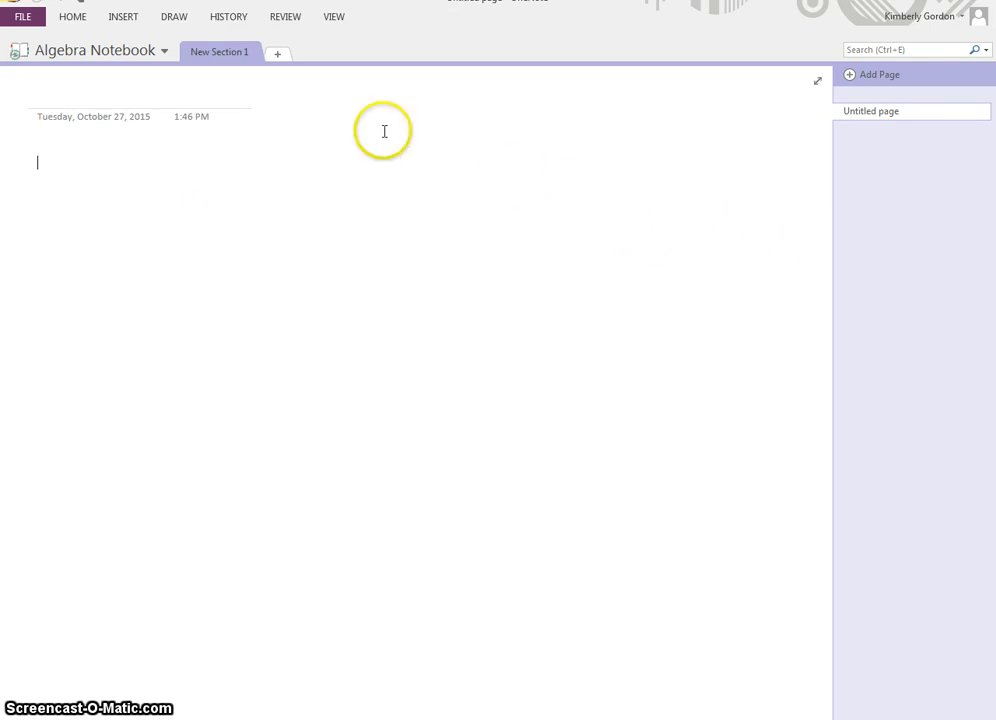
{"action": "left_click", "coordinate": [73, 18]}
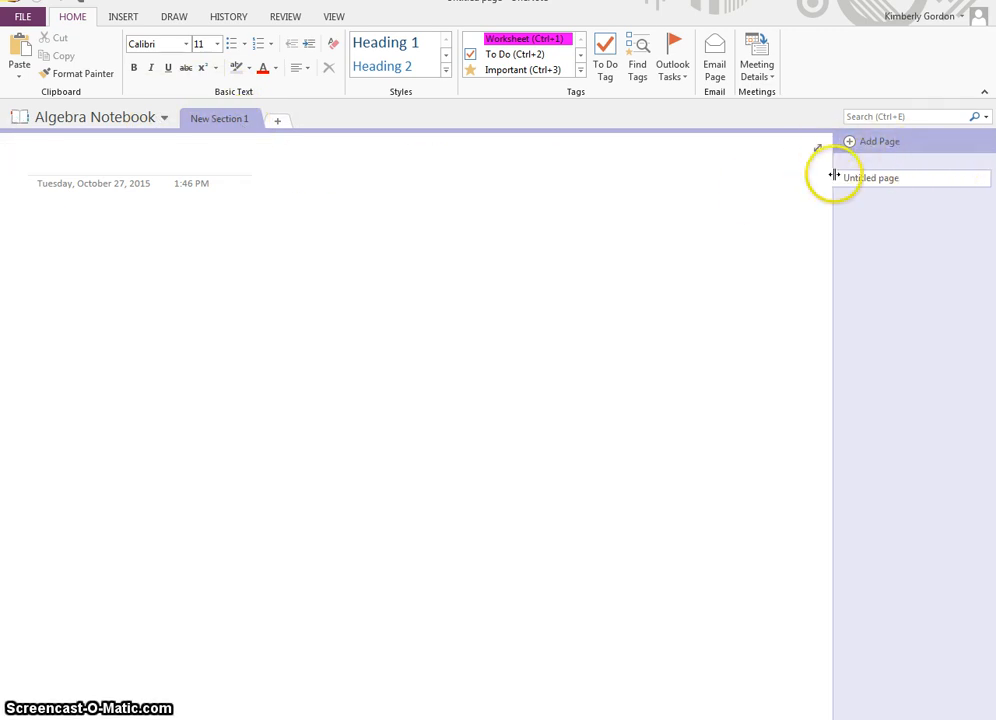
Rename the notebook's existing section as Unit 1
{"action": "double_click", "coordinate": [219, 124]}
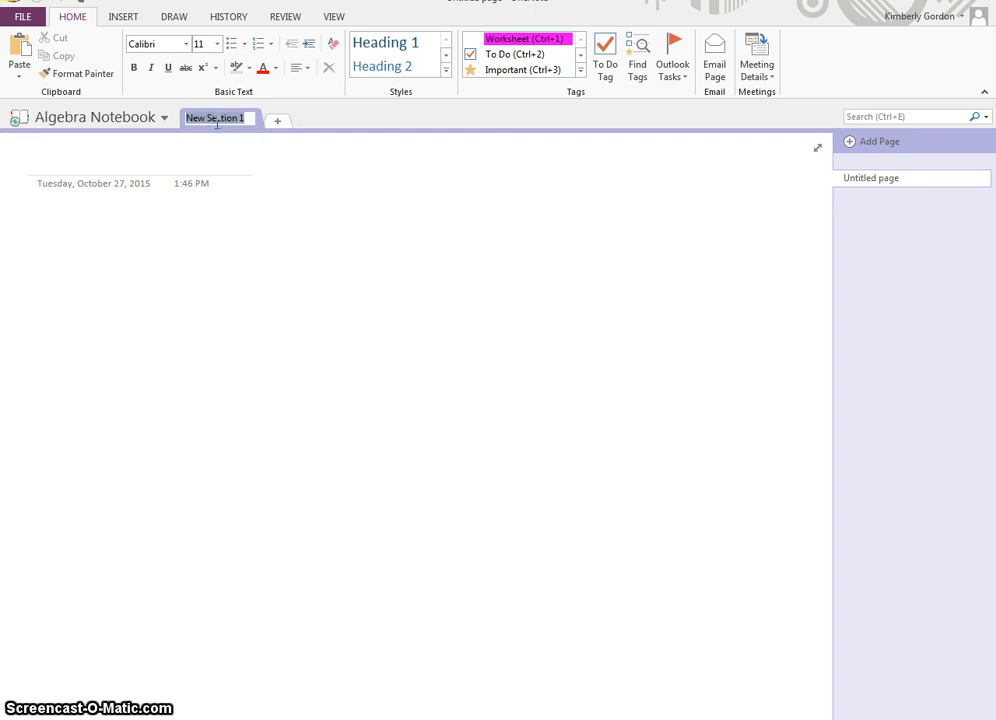
{"action": "type", "text": "U"}
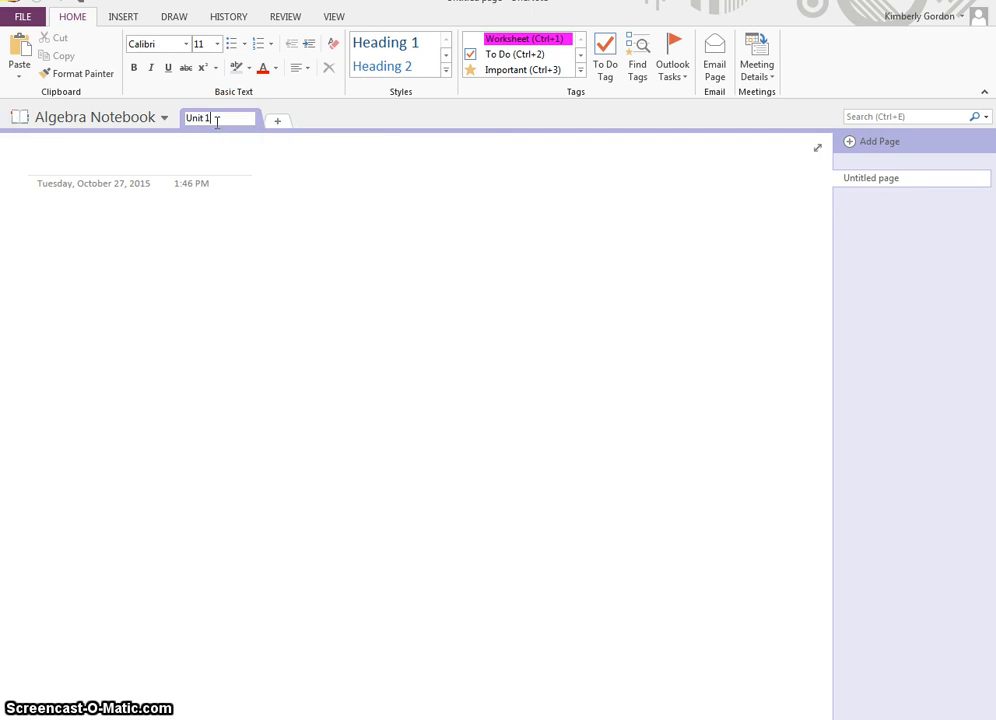
{"action": "type", "text": "nit 1"}
Add two more sections to the notebook, named Unit 2 and Unit 3
{"action": "left_click", "coordinate": [277, 121]}
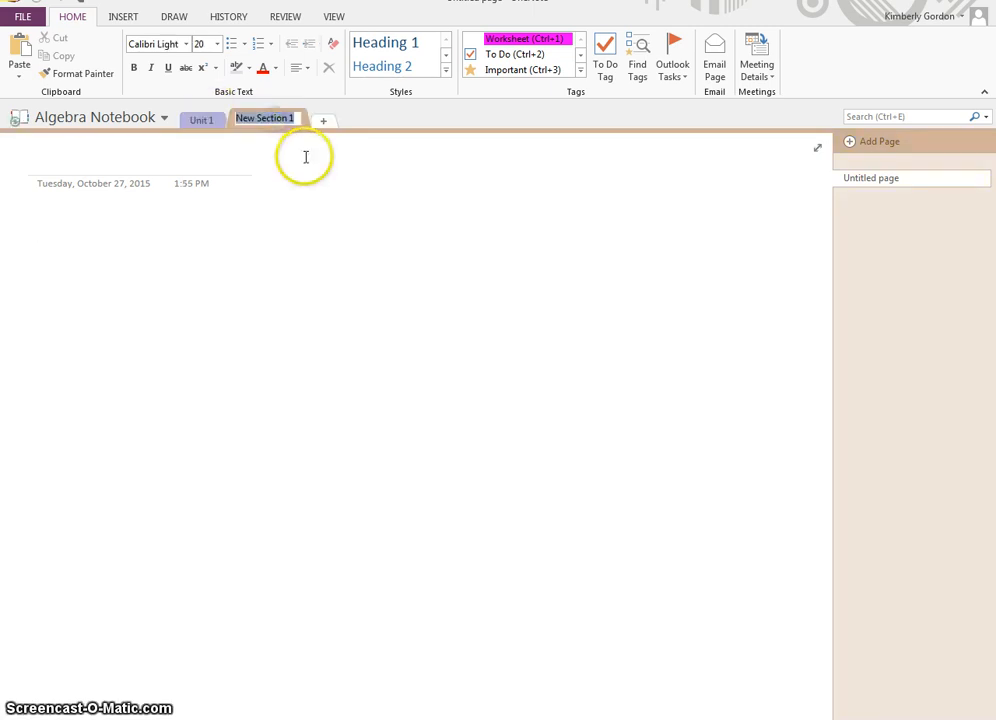
{"action": "type", "text": "Unit 2"}
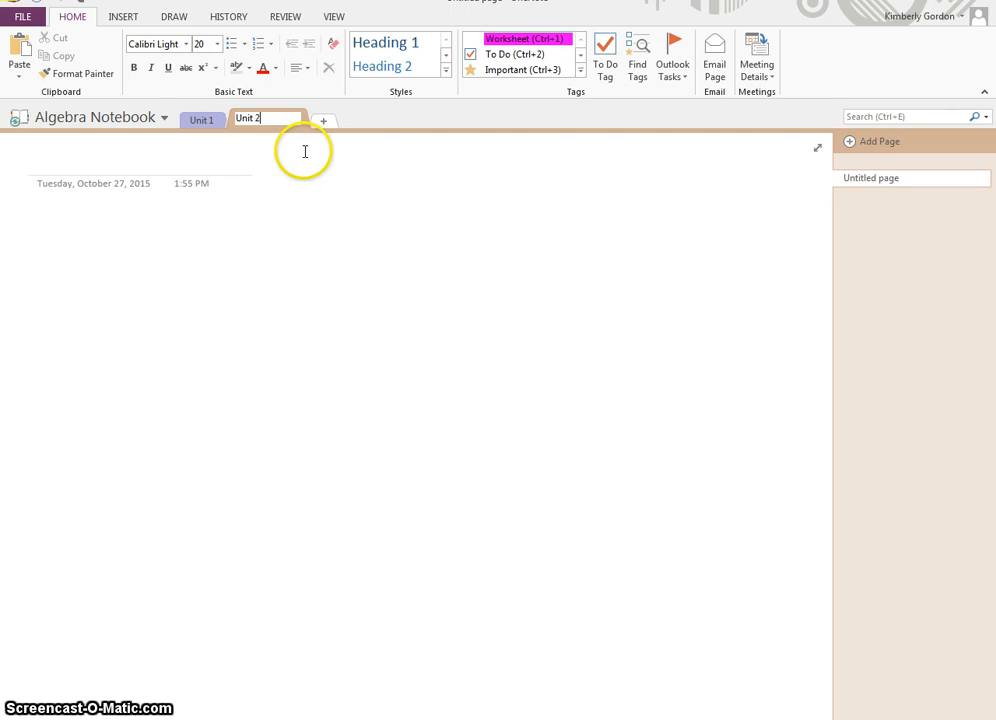
{"action": "left_click", "coordinate": [323, 121]}
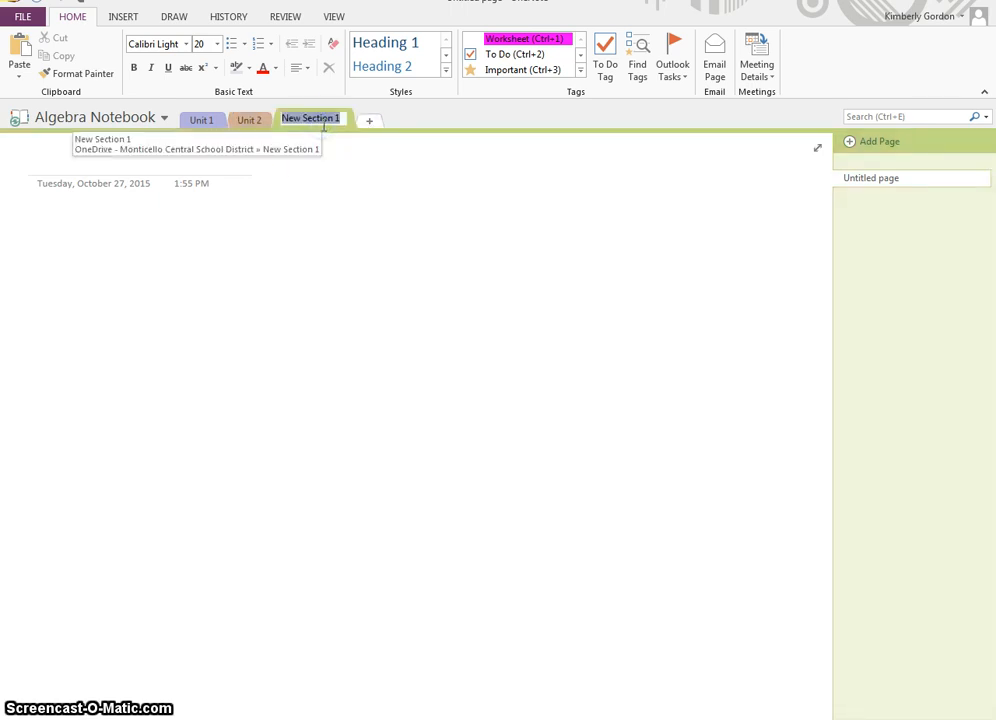
{"action": "type", "text": "Unit 3"}
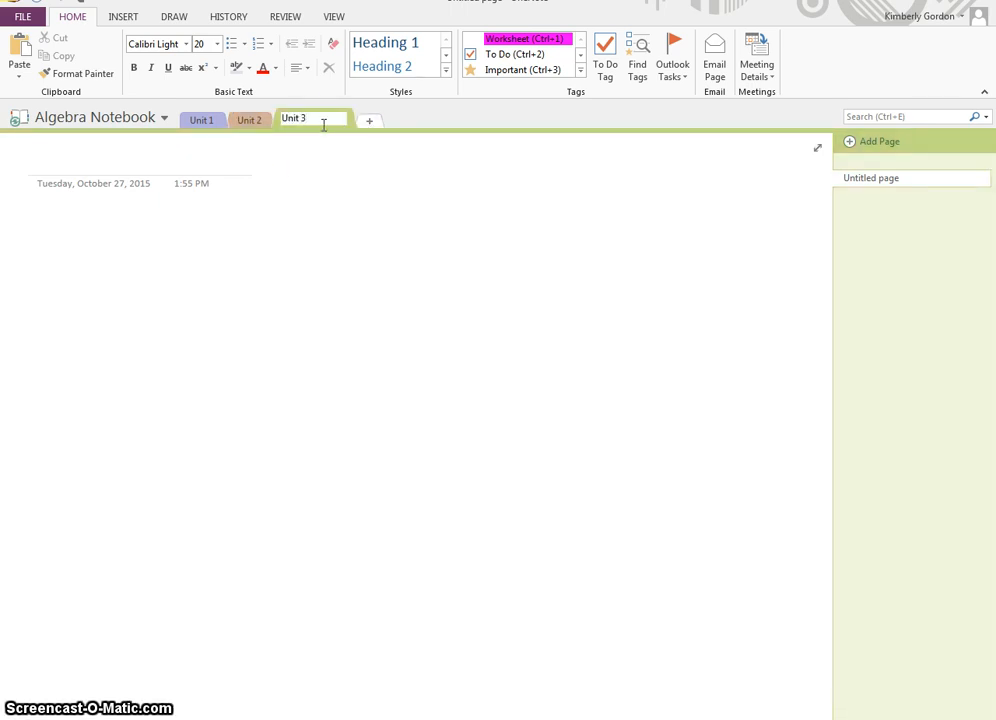
Return to the Unit 1 section and add two new pages to it
{"action": "left_click", "coordinate": [214, 124]}
{"action": "left_click", "coordinate": [887, 184]}
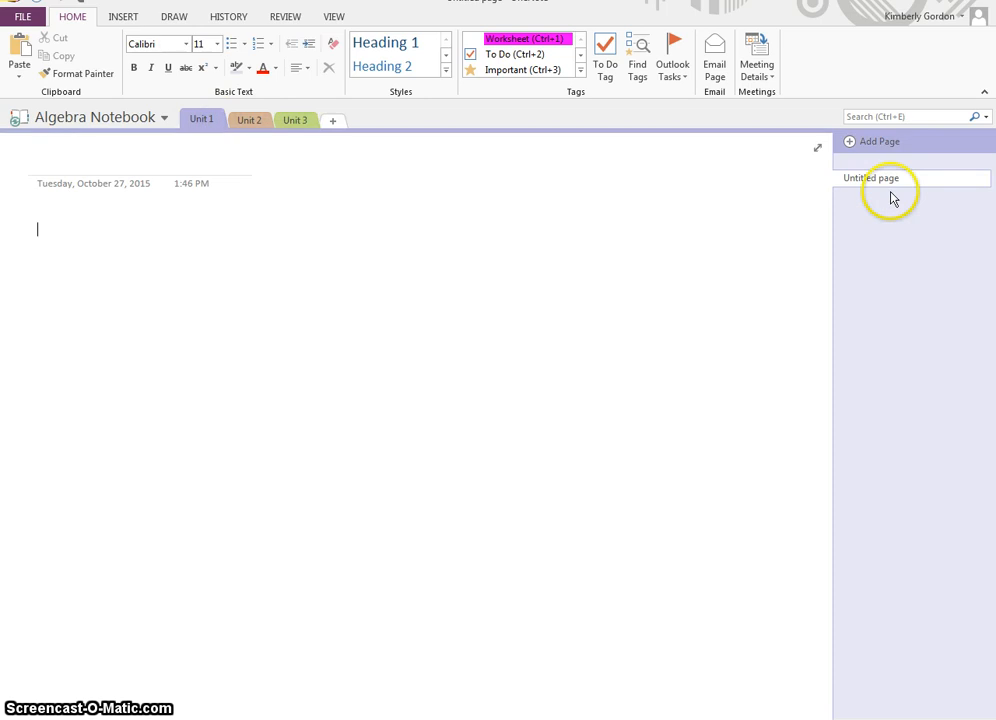
{"action": "left_click", "coordinate": [873, 143]}
{"action": "left_click", "coordinate": [874, 143]}
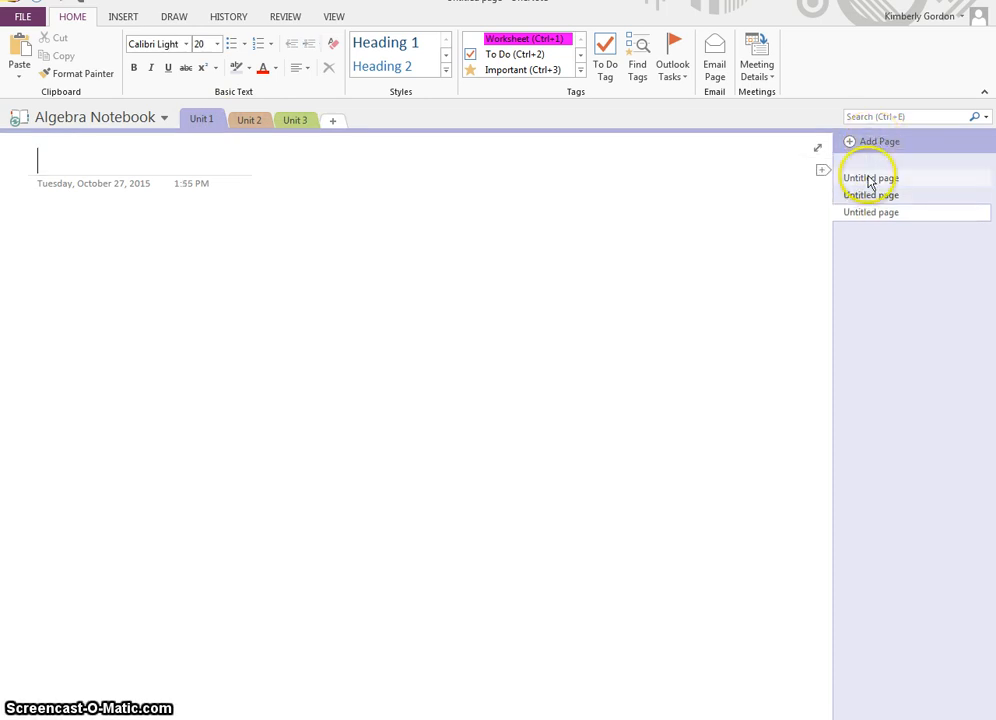
Title the first page of Unit 1 "Lesson 1" and delete its date and time stamp
{"action": "left_click", "coordinate": [869, 178]}
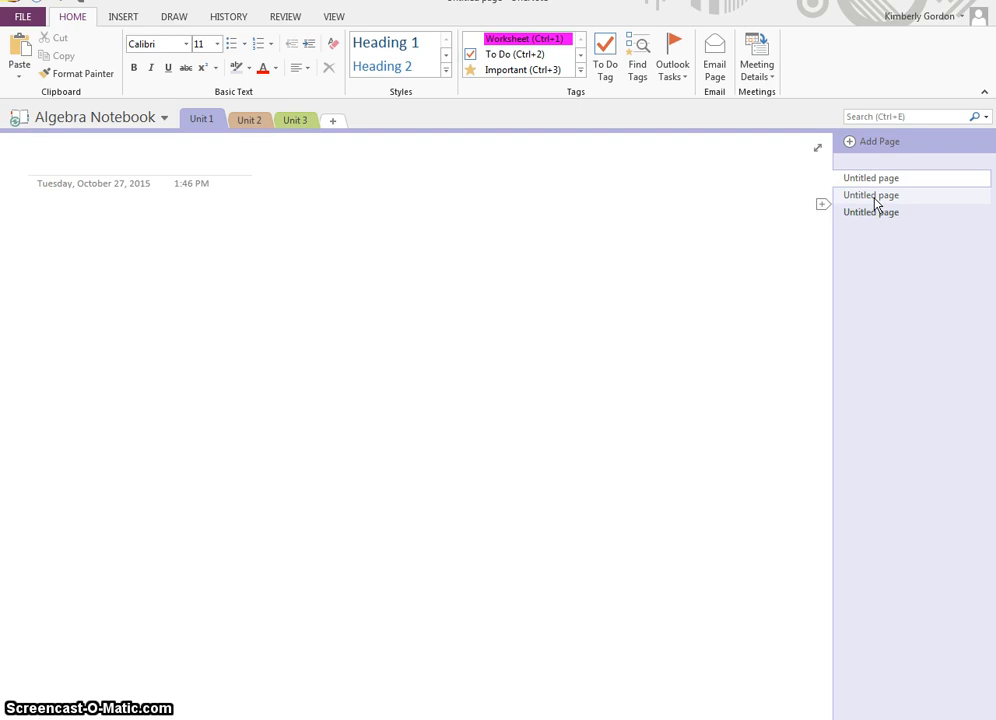
{"action": "left_click", "coordinate": [869, 183]}
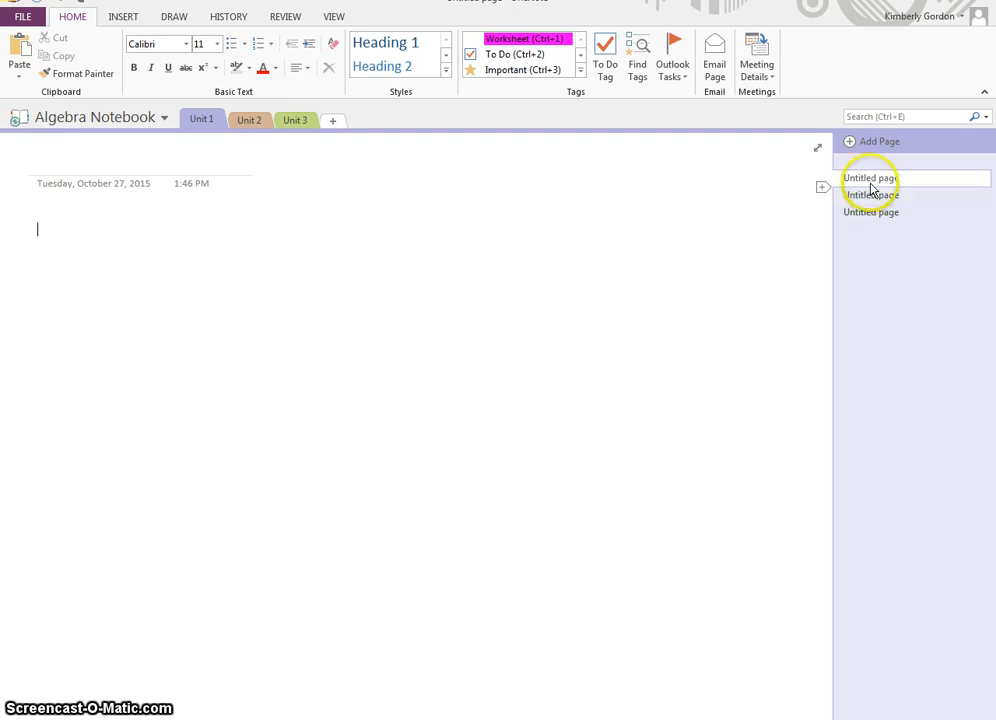
{"action": "left_click", "coordinate": [513, 179]}
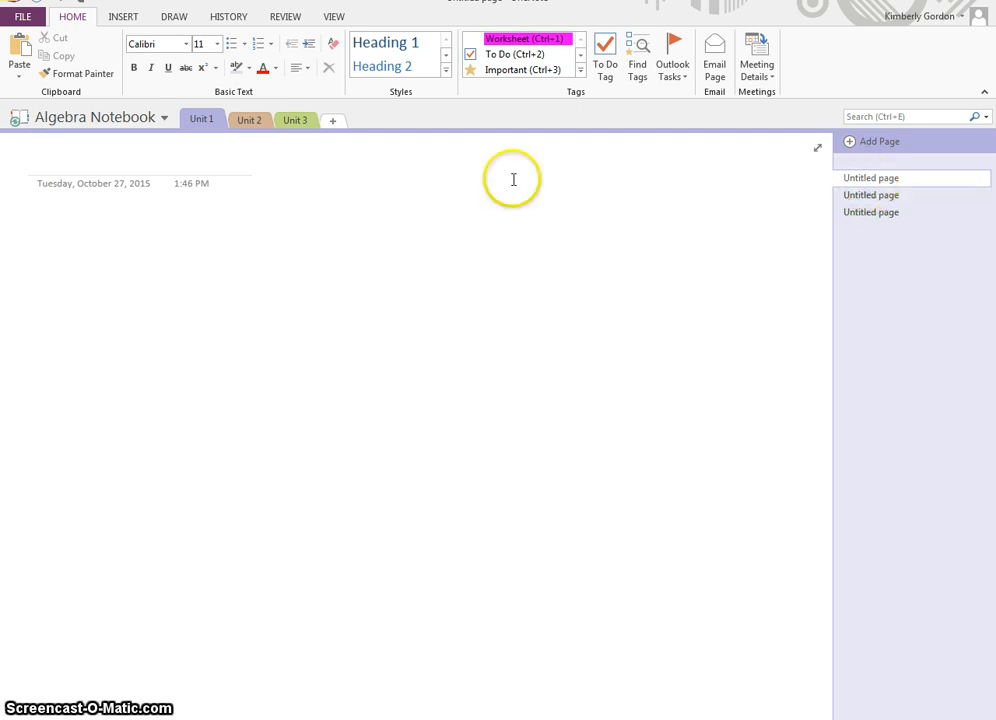
{"action": "left_click", "coordinate": [91, 153]}
{"action": "type", "text": "Lesson 1"}
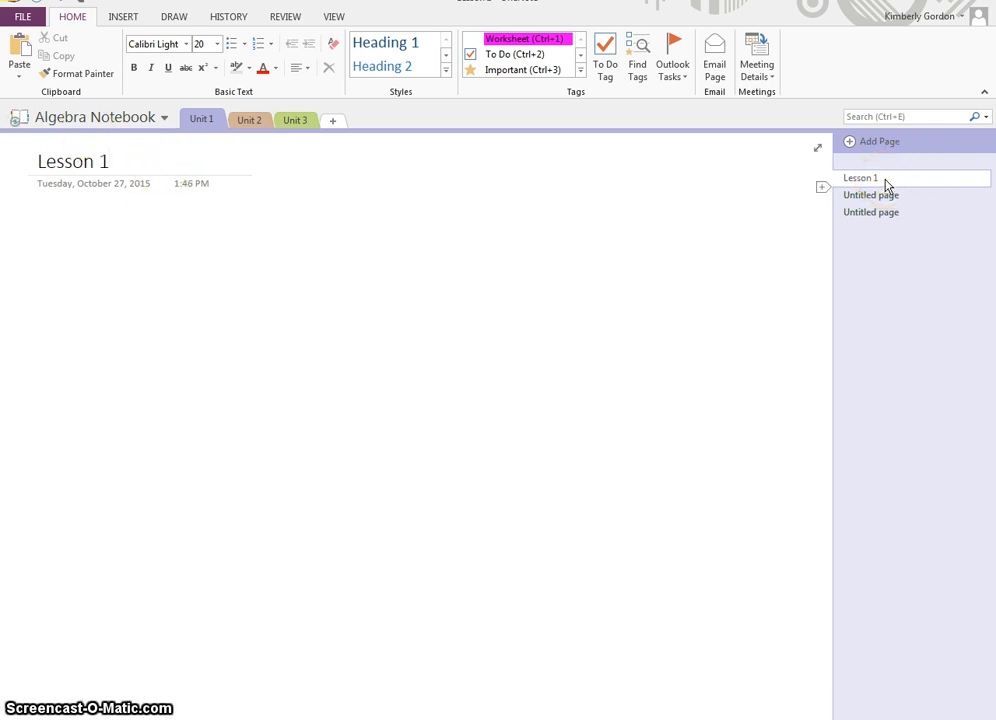
{"action": "left_click", "coordinate": [196, 185]}
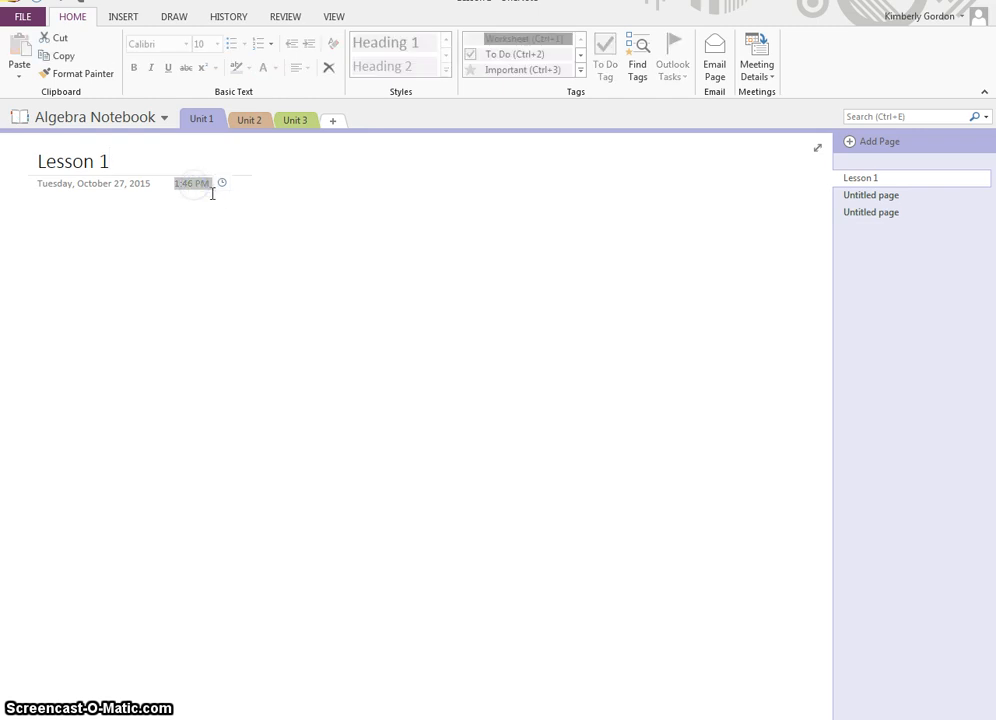
{"action": "key", "text": "Delete"}
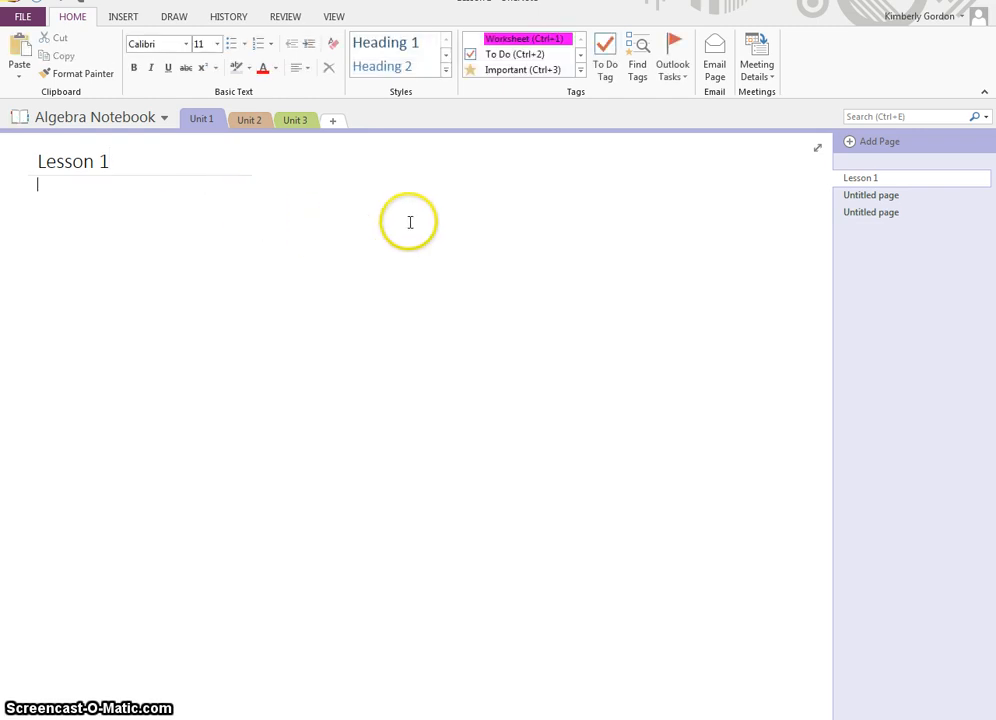
Make the untitled page directly below Lesson 1 a subpage
{"action": "right_click", "coordinate": [865, 198]}
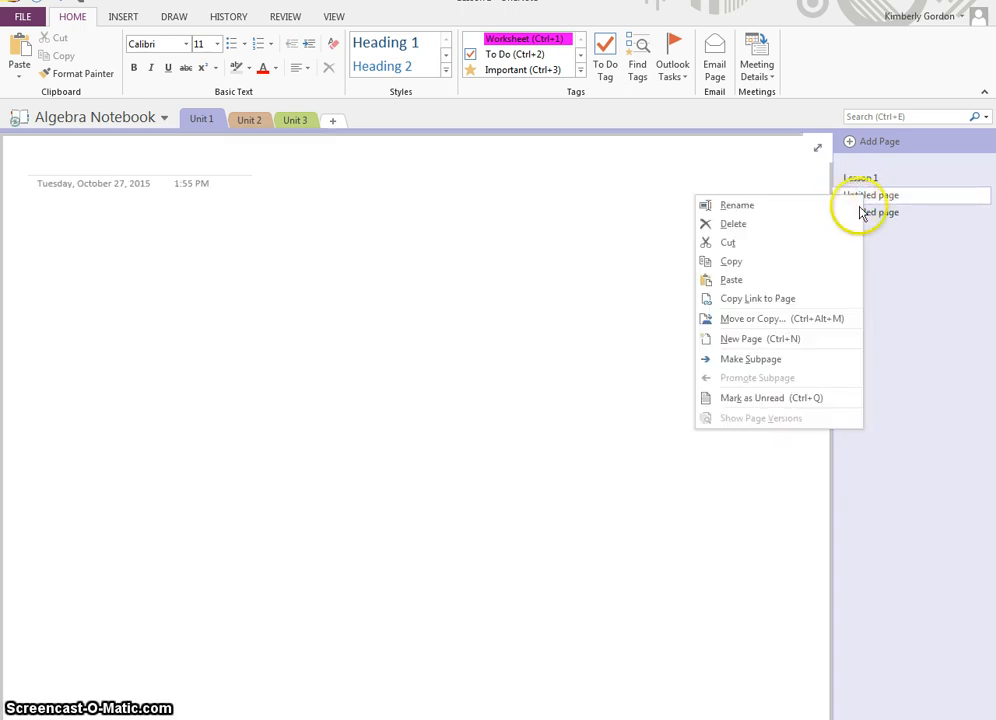
{"action": "left_click", "coordinate": [795, 360]}
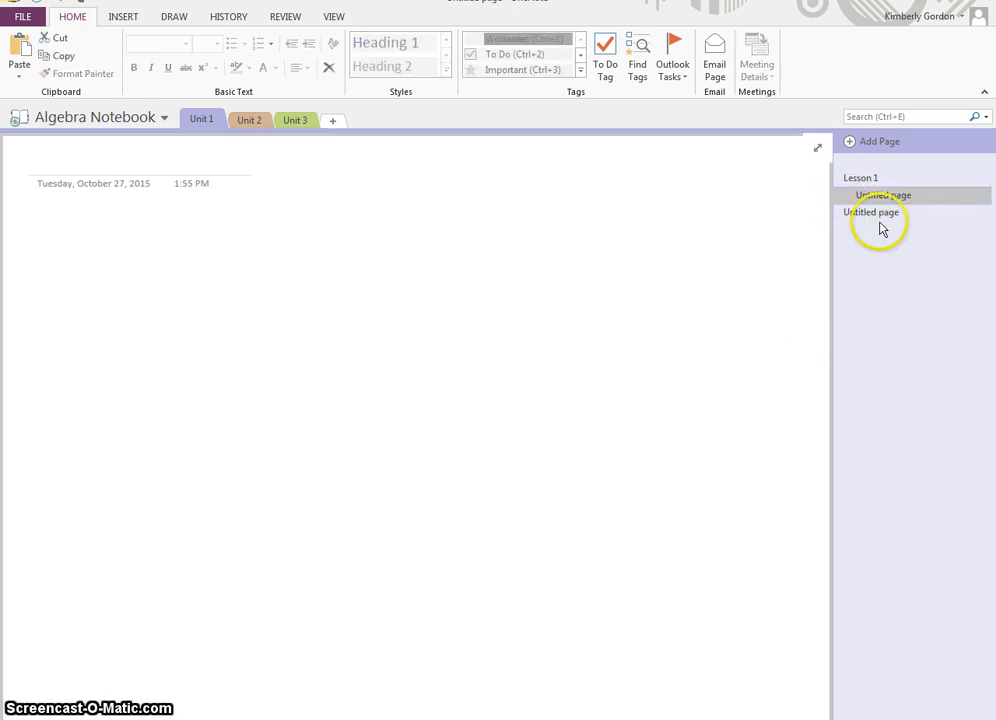
Title the Lesson 1 subpage "Activity" and delete its date and time stamp
{"action": "left_click", "coordinate": [177, 163]}
{"action": "type", "text": "A"}
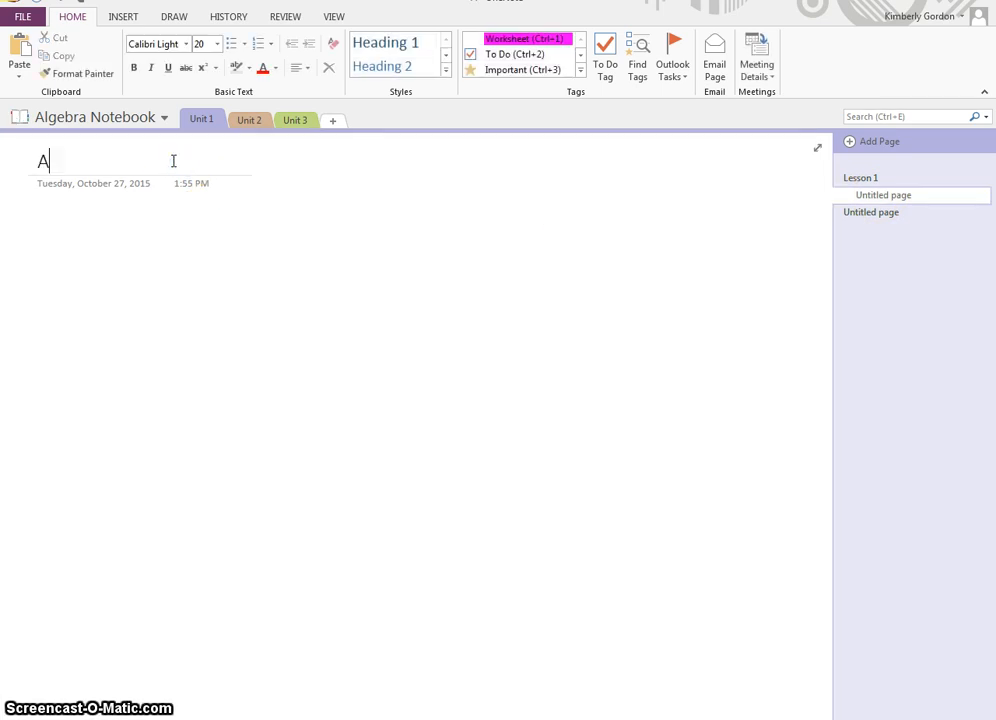
{"action": "type", "text": "ctivity"}
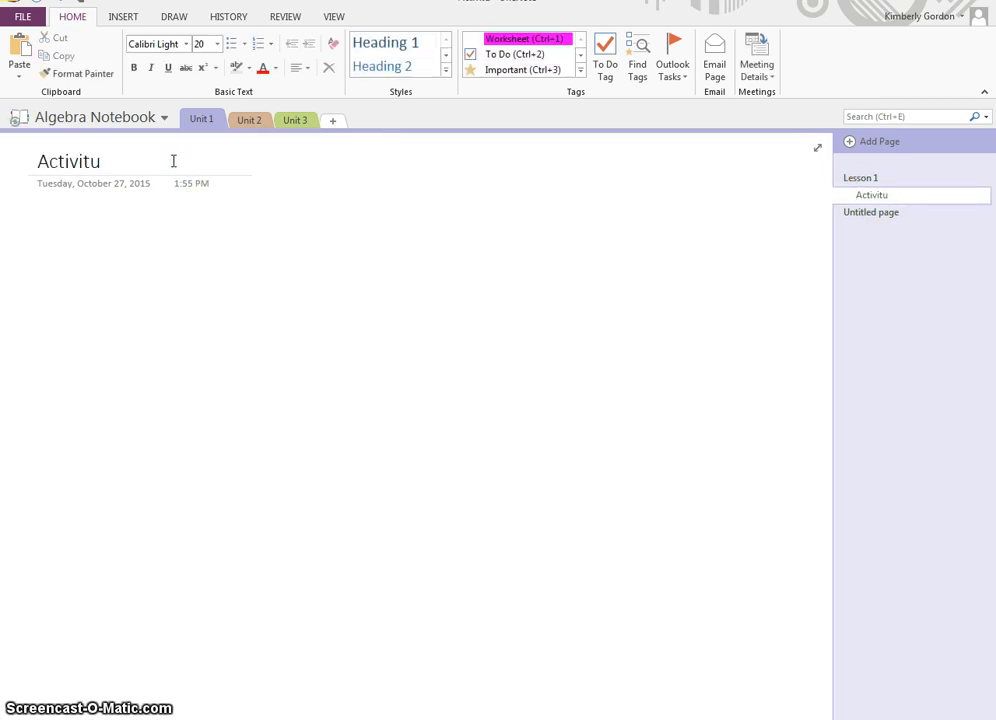
{"action": "left_click", "coordinate": [194, 183]}
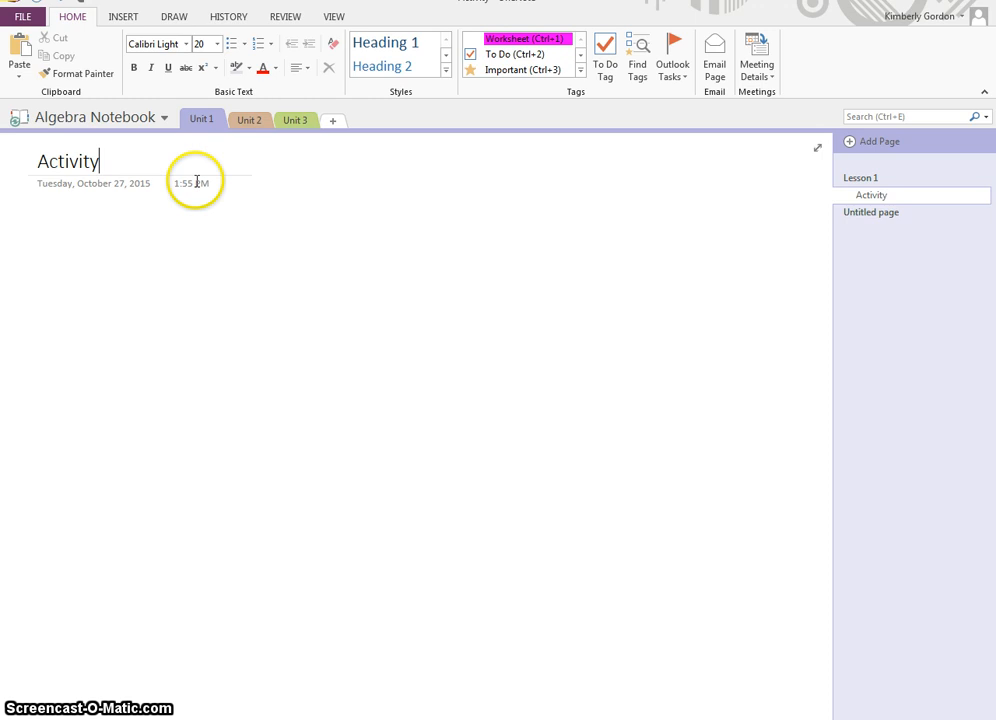
{"action": "key", "text": "Delete"}
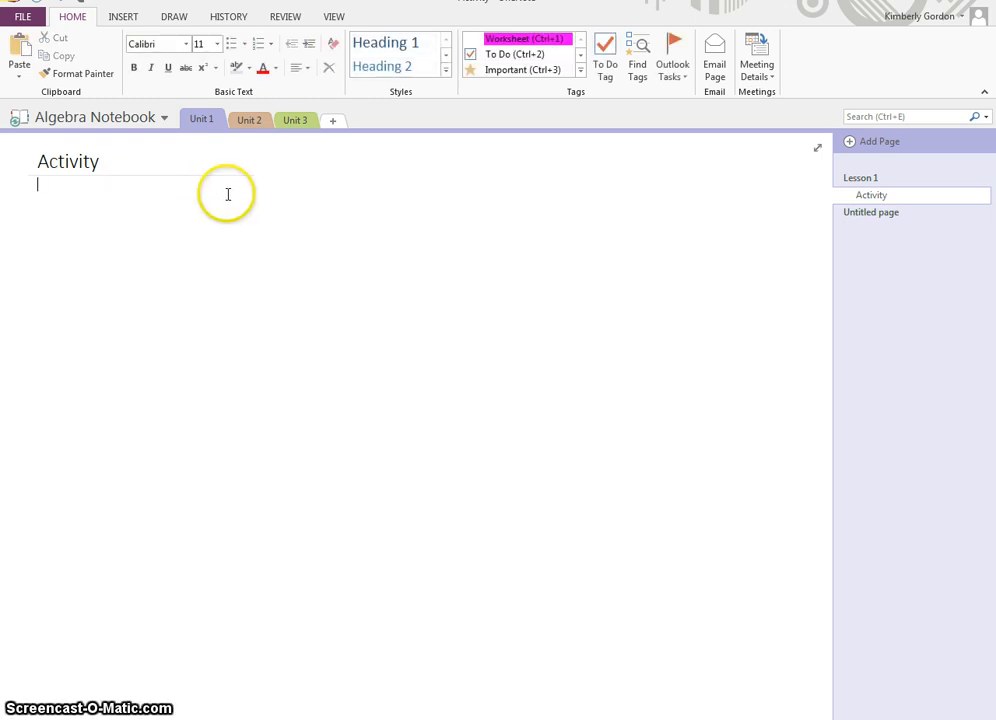
Write a note on the Activity page with the lines Agenda, Do Now, Go Over Homework, Lesson Notes and Quiz
{"action": "left_click", "coordinate": [134, 251]}
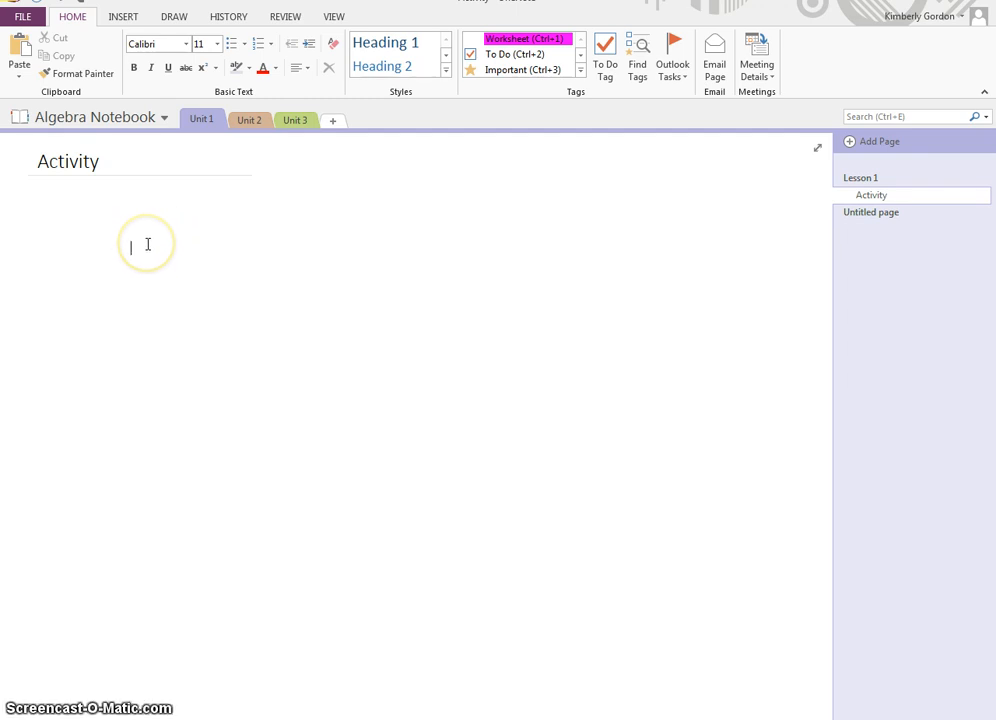
{"action": "type", "text": "Agenda"}
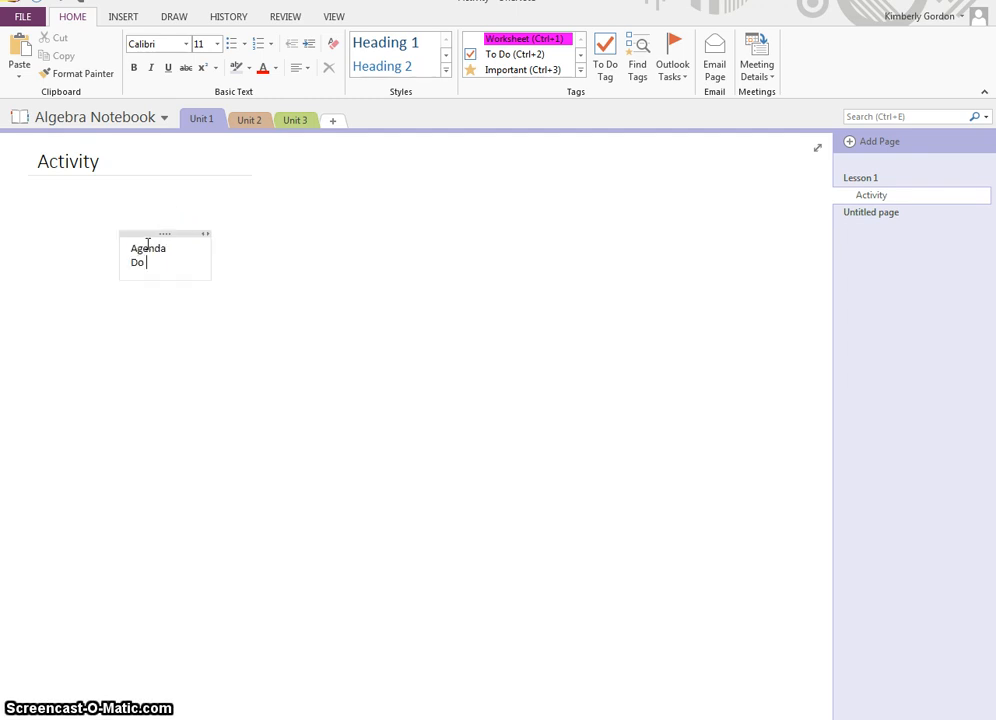
{"action": "key", "text": "Return"}
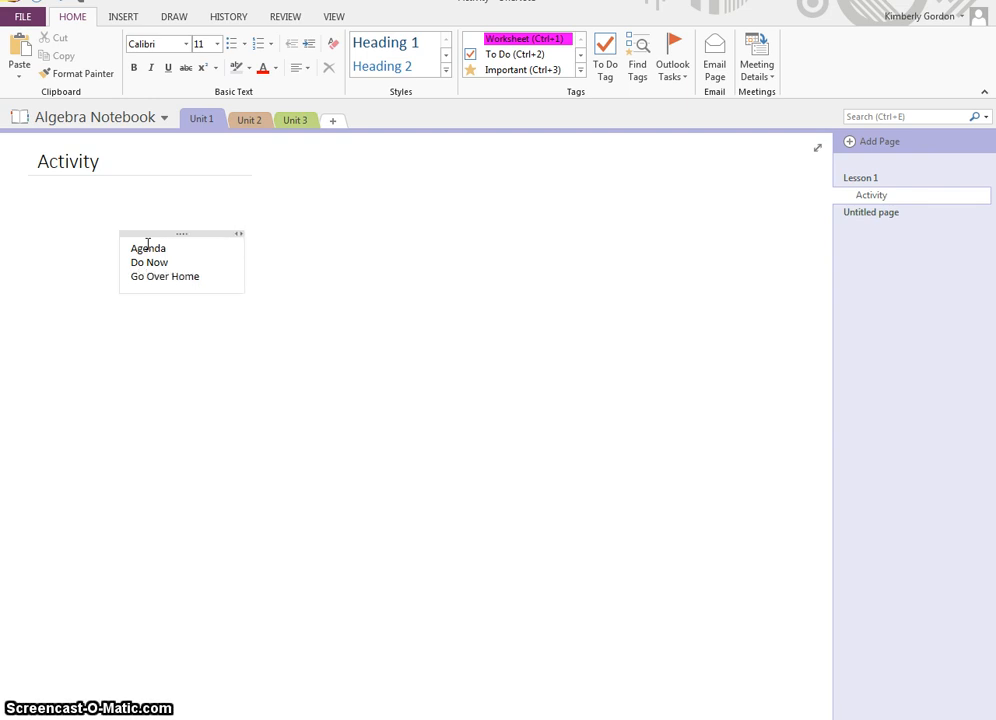
{"action": "key", "text": "Return"}
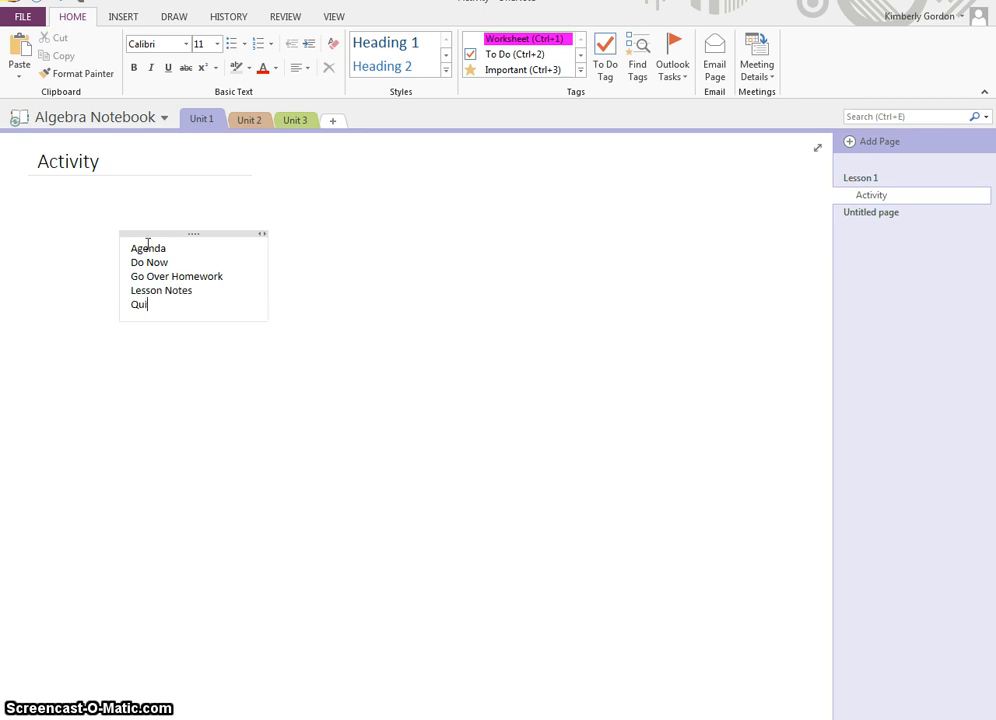
Format the Agenda line as an underlined, bold heading in Algerian at size 18
{"action": "left_click_drag", "start_coordinate": [126, 248], "coordinate": [167, 248]}
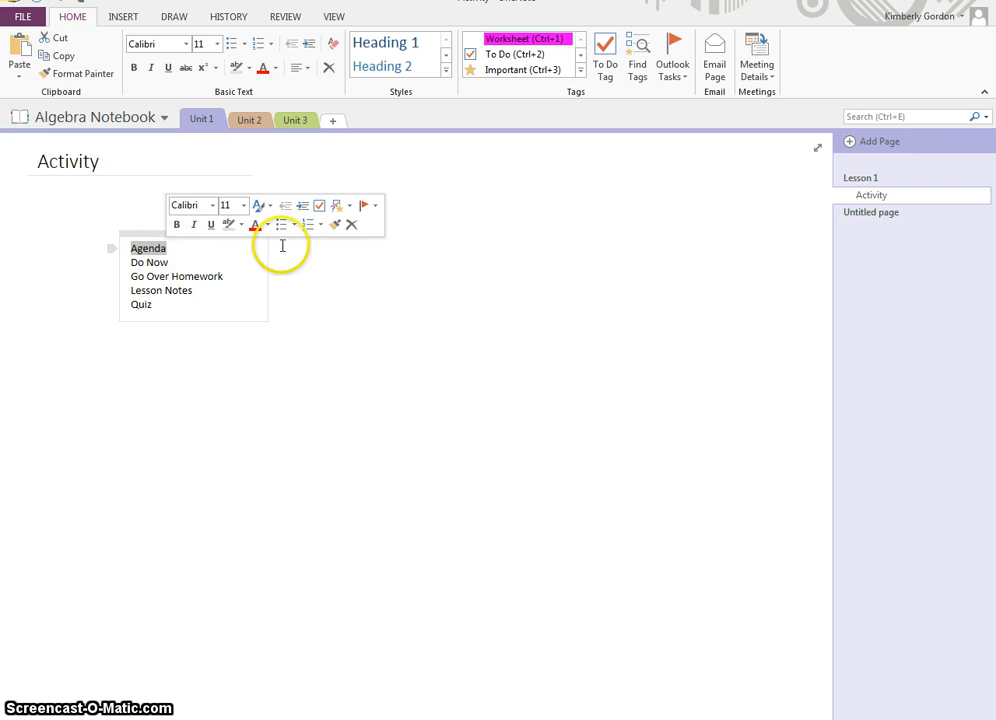
{"action": "left_click", "coordinate": [212, 205]}
{"action": "left_click", "coordinate": [229, 252]}
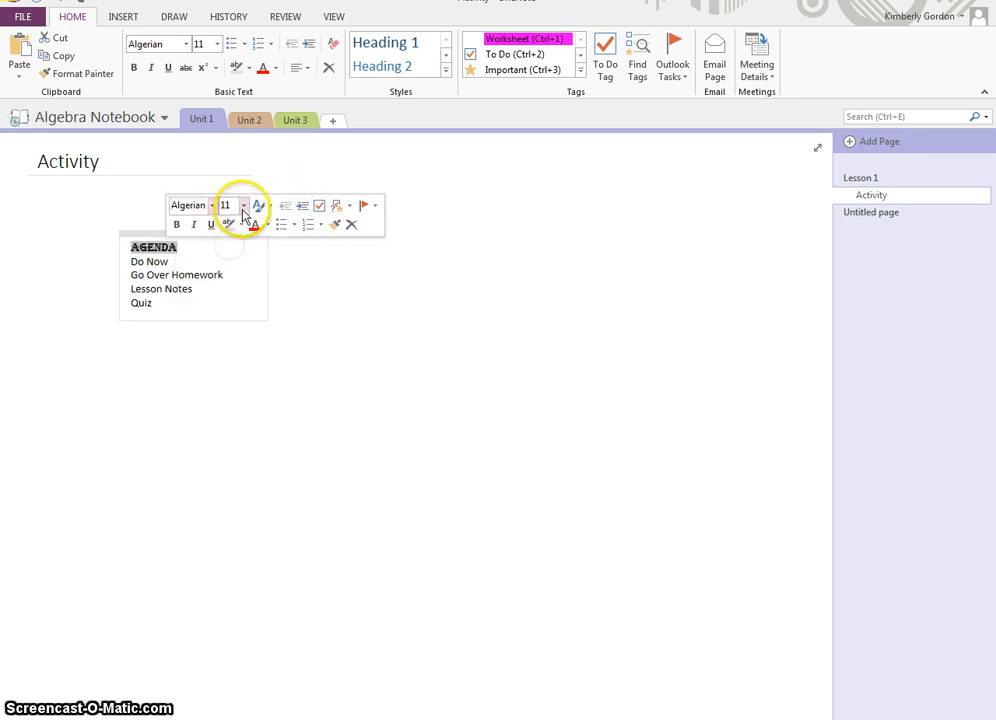
{"action": "left_click", "coordinate": [243, 205]}
{"action": "left_click", "coordinate": [227, 371]}
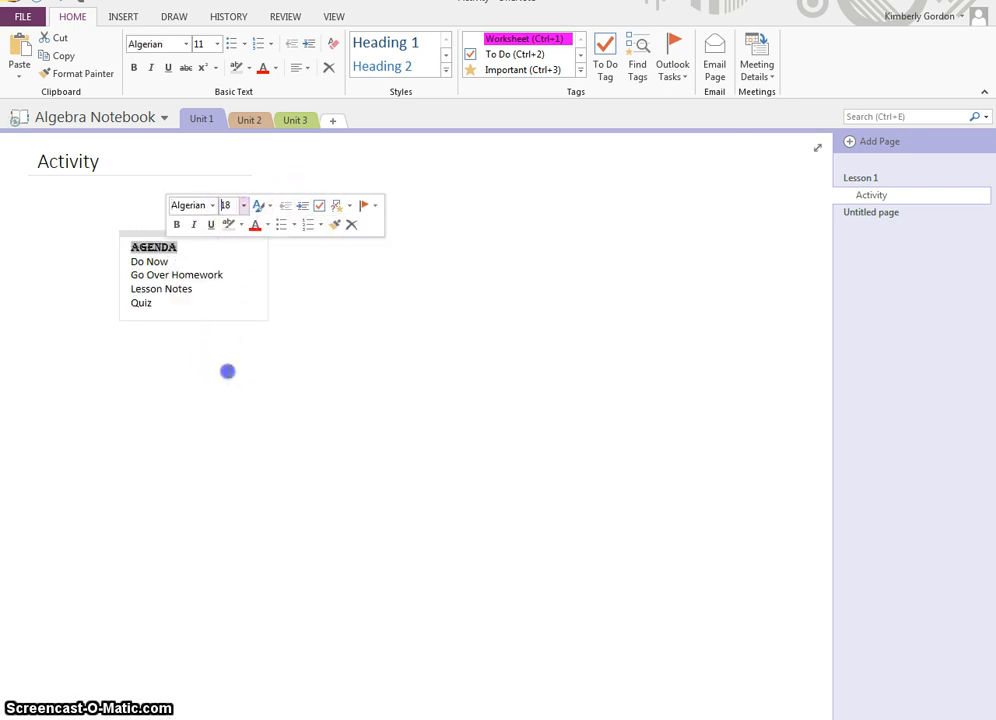
{"action": "left_click", "coordinate": [211, 224]}
{"action": "left_click", "coordinate": [176, 224]}
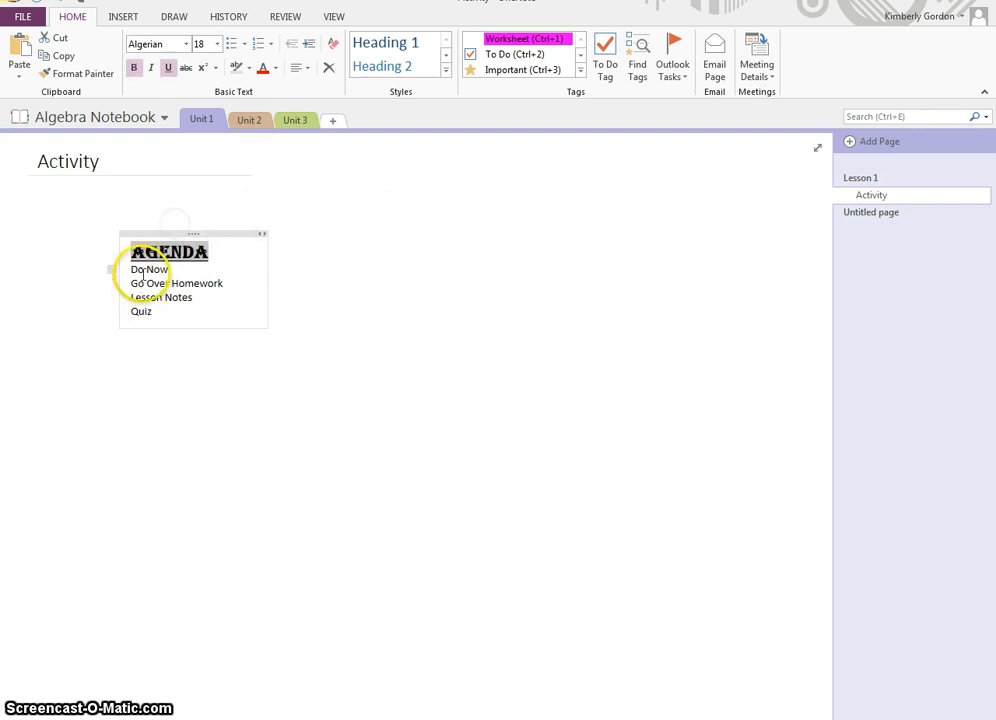
Turn the four lines below the Agenda heading, from Do Now to Quiz, into a bulleted list
{"action": "left_click_drag", "start_coordinate": [120, 269], "coordinate": [185, 316]}
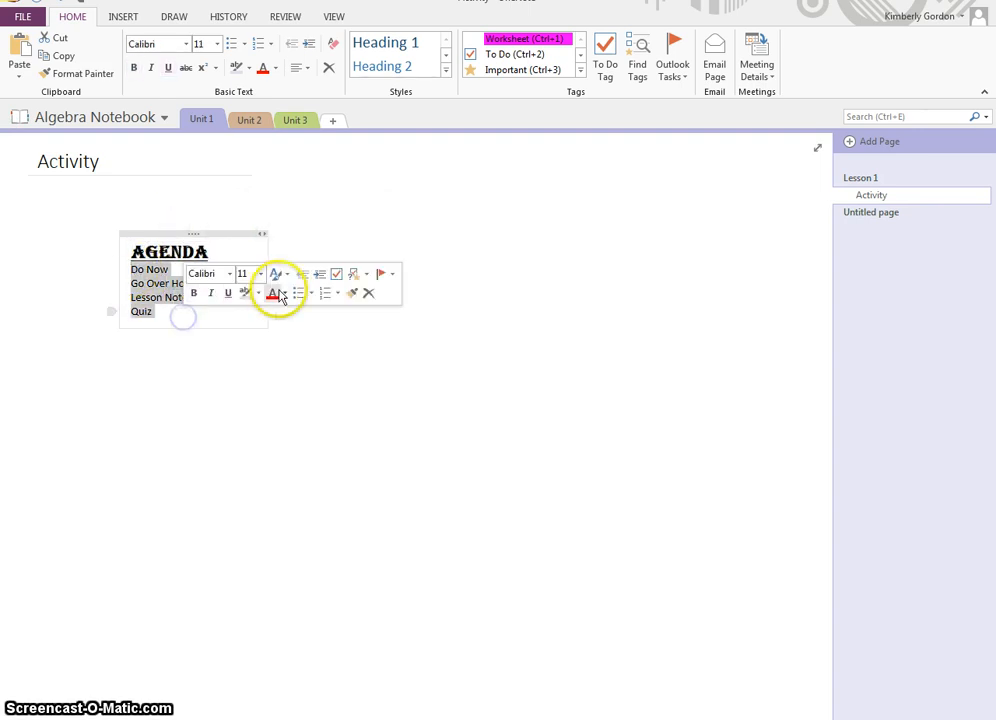
{"action": "left_click", "coordinate": [298, 293]}
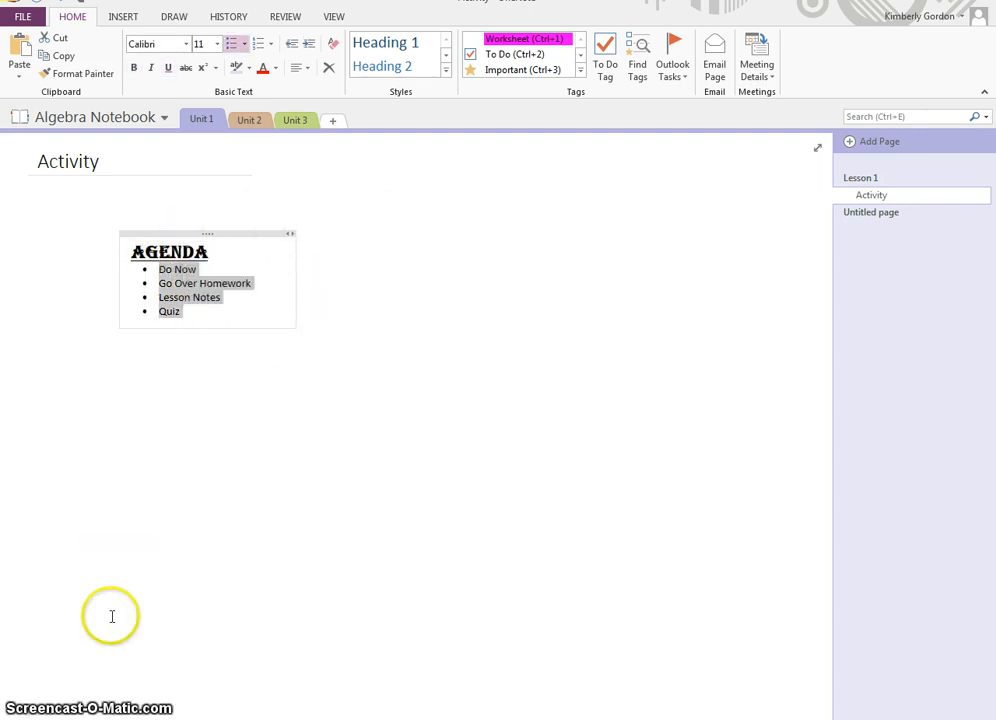
{"action": "left_click", "coordinate": [258, 290]}
{"action": "left_click", "coordinate": [164, 158]}
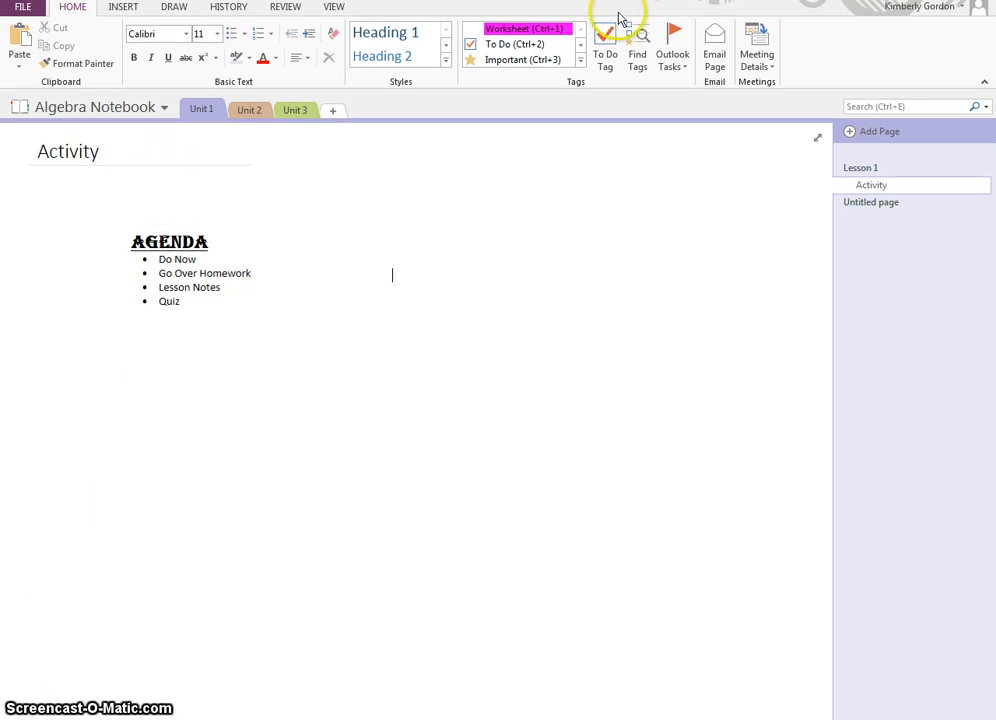
Add a To Do checklist beside the agenda with Take Notes, Go Over HW and Ask questions, and check off all three items
{"action": "left_click", "coordinate": [605, 45]}
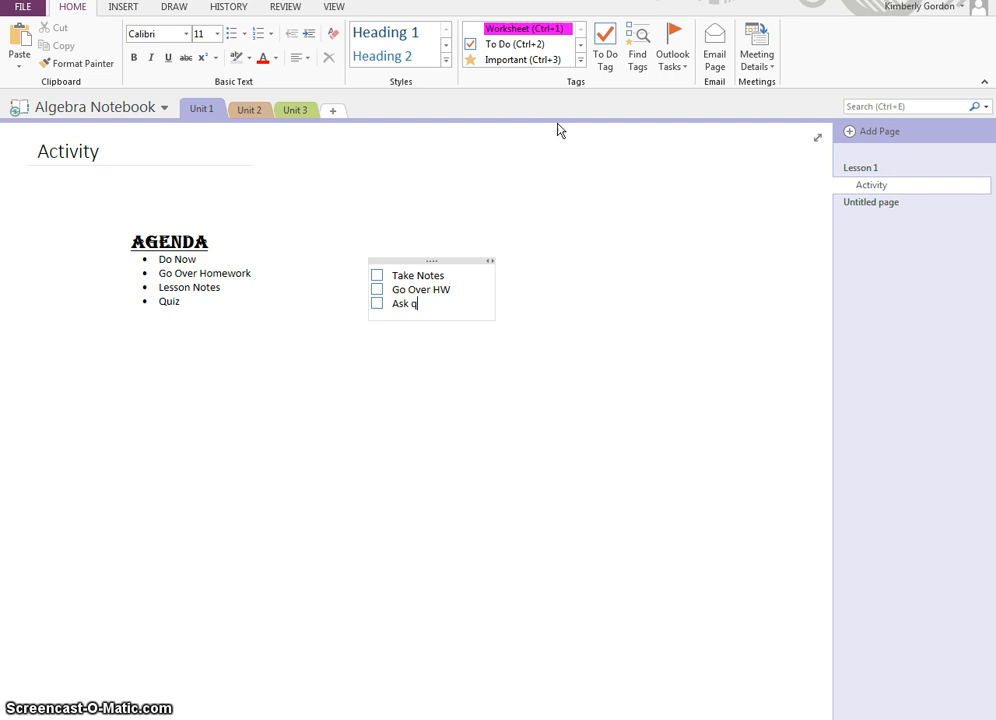
{"action": "left_click", "coordinate": [376, 275]}
{"action": "left_click", "coordinate": [377, 289]}
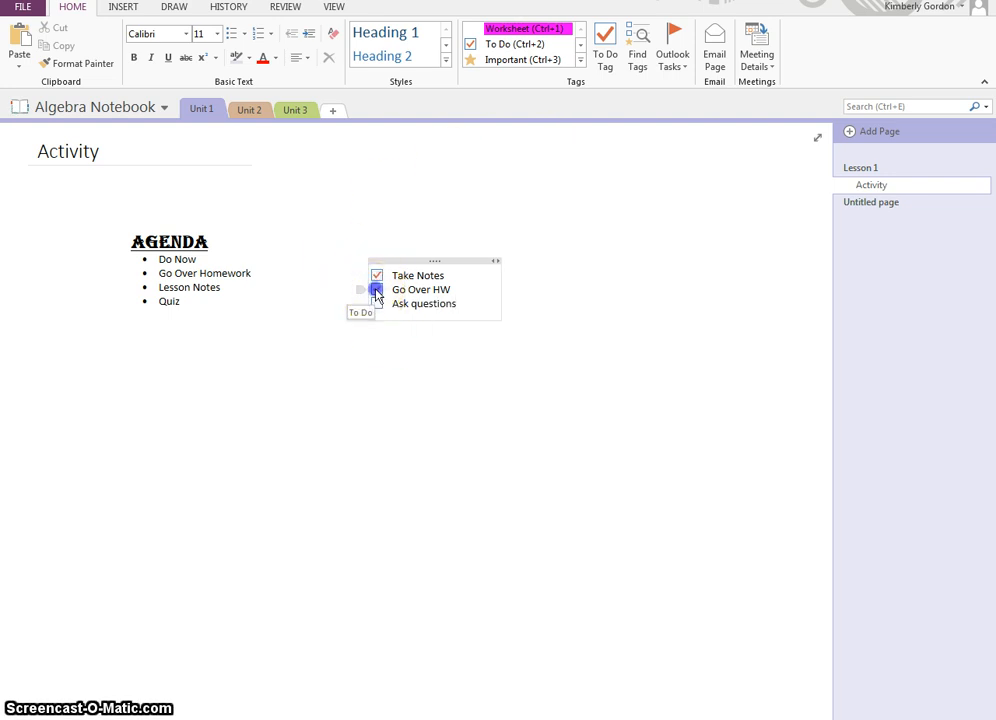
{"action": "left_click", "coordinate": [378, 304]}
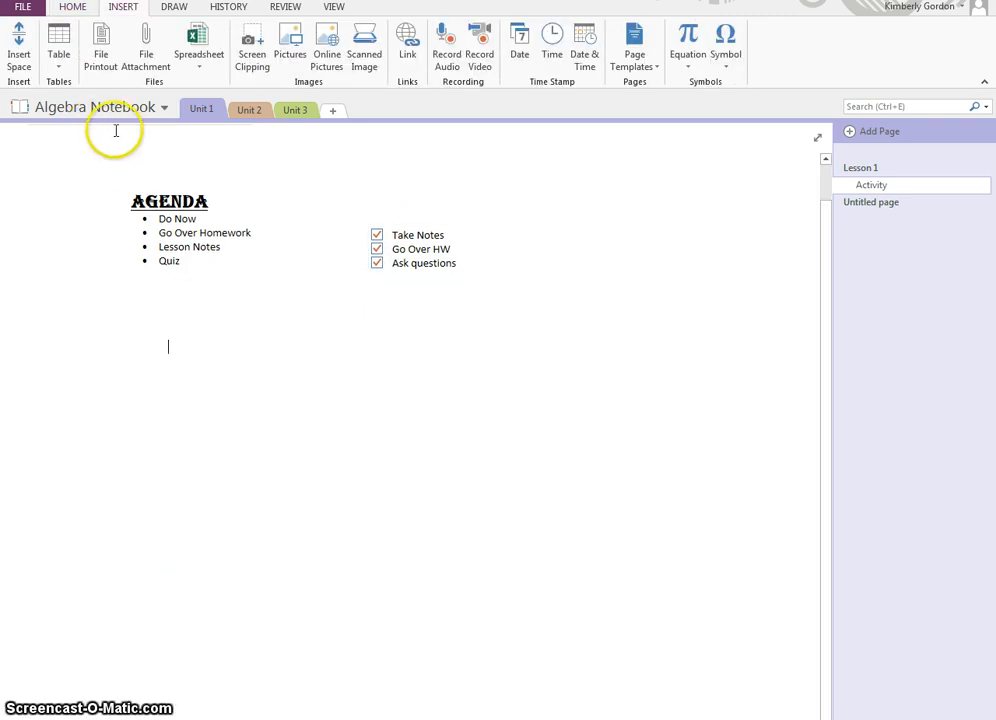
Capture a screen clipping of the Algebra Words chart in the browser's image results for the Activity page
{"action": "left_click", "coordinate": [252, 62]}
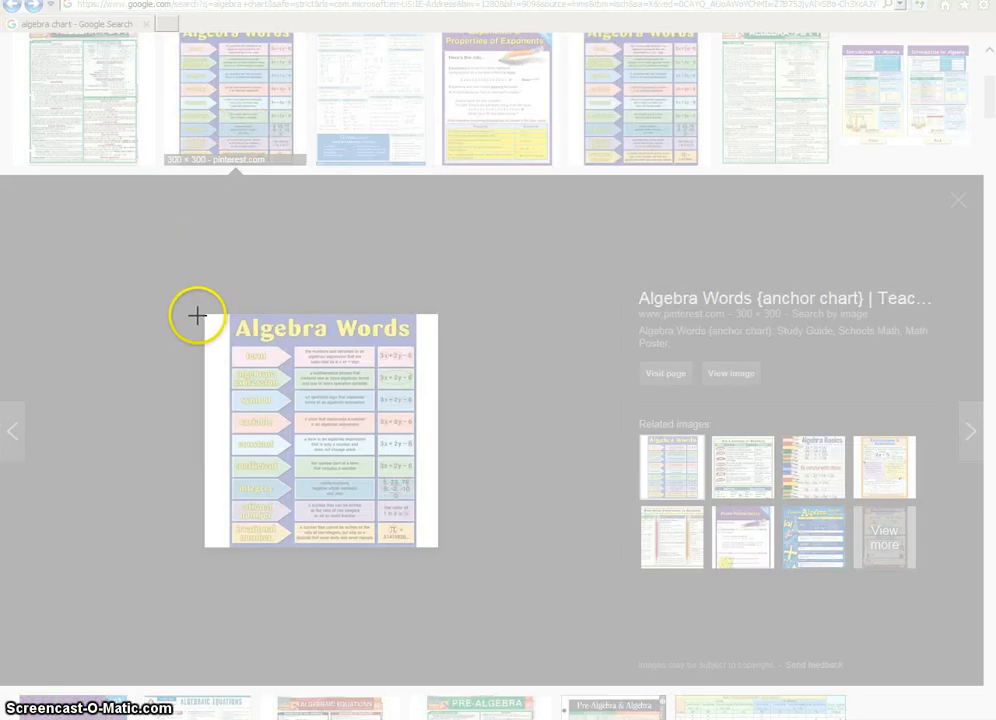
{"action": "left_click_drag", "start_coordinate": [200, 314], "coordinate": [436, 551]}
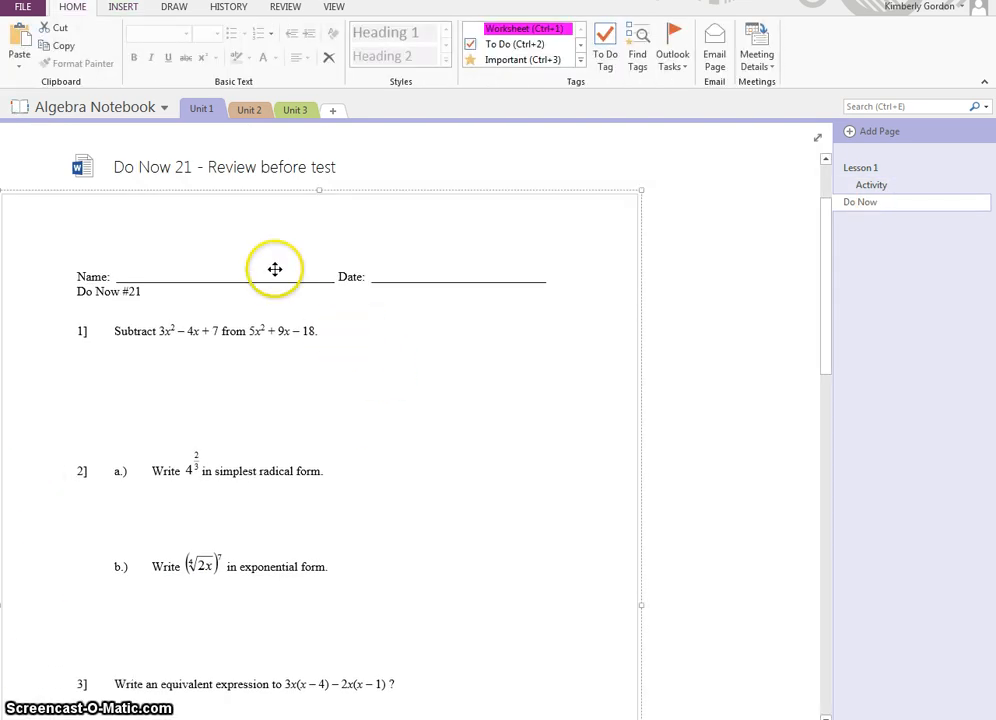
Record a short audio clip beside question 1 of the Do Now worksheet and move its container slightly closer to the question
{"action": "left_click", "coordinate": [348, 330]}
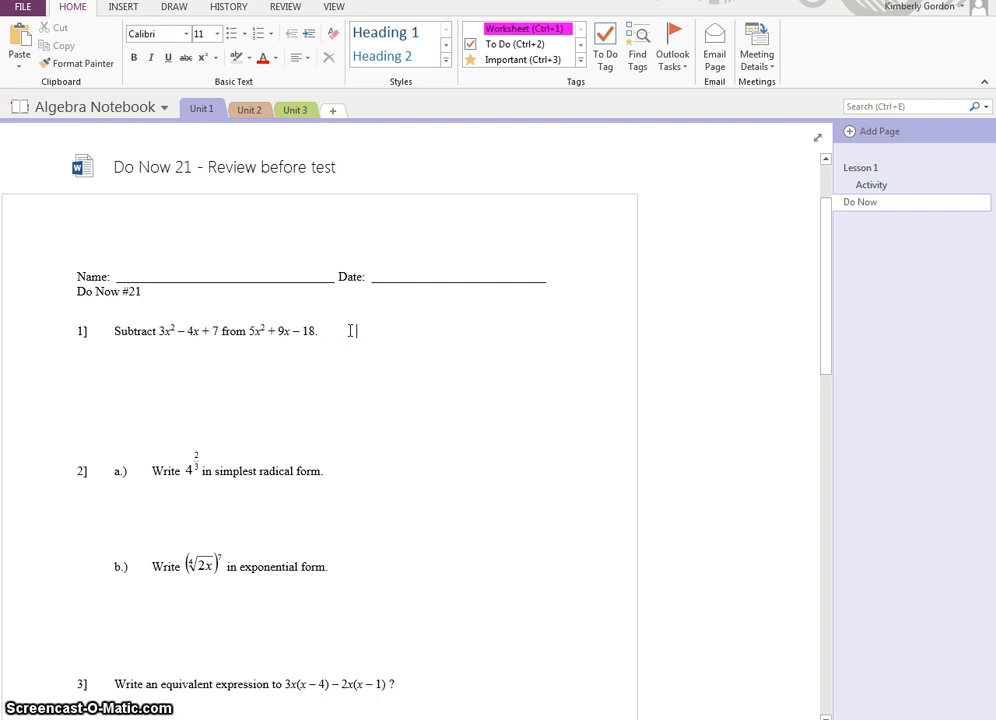
{"action": "left_click", "coordinate": [358, 337]}
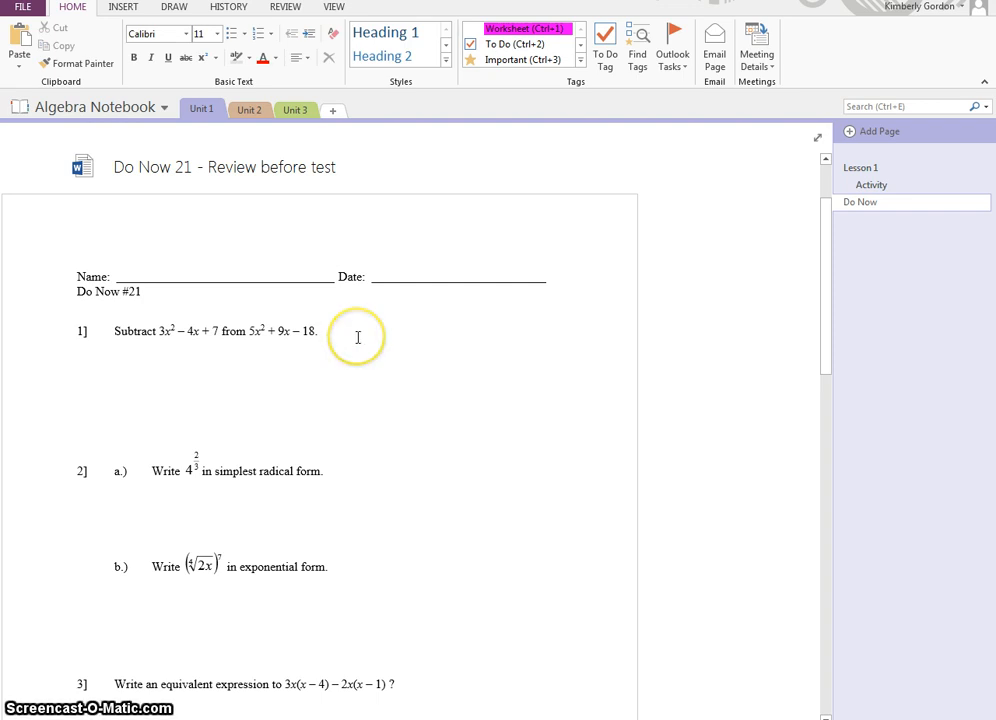
{"action": "left_click", "coordinate": [125, 8]}
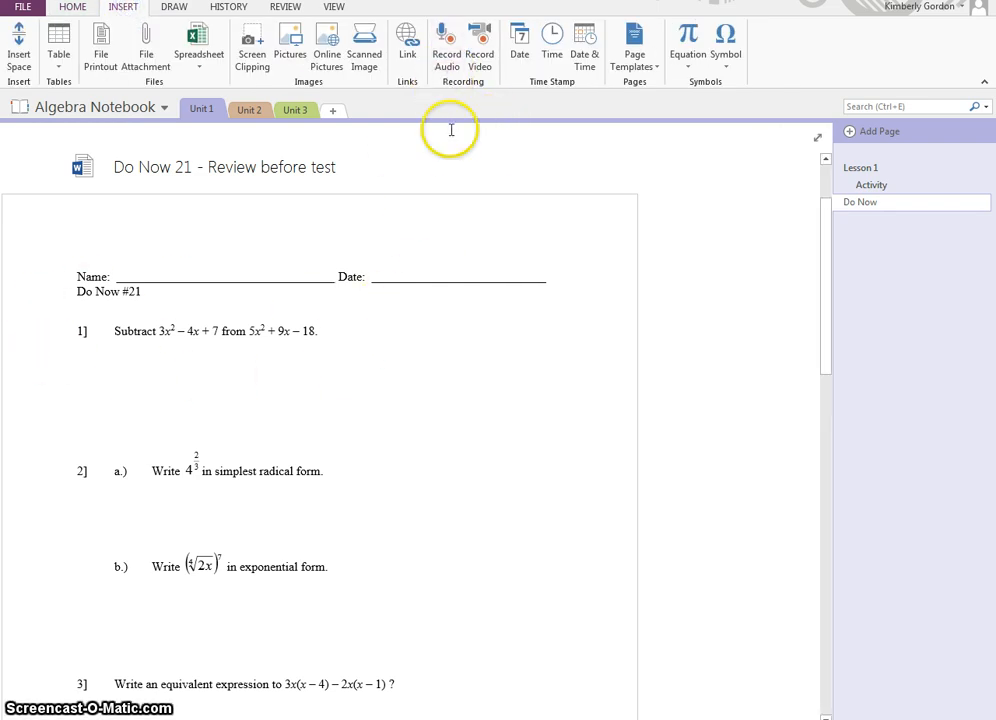
{"action": "left_click", "coordinate": [446, 45]}
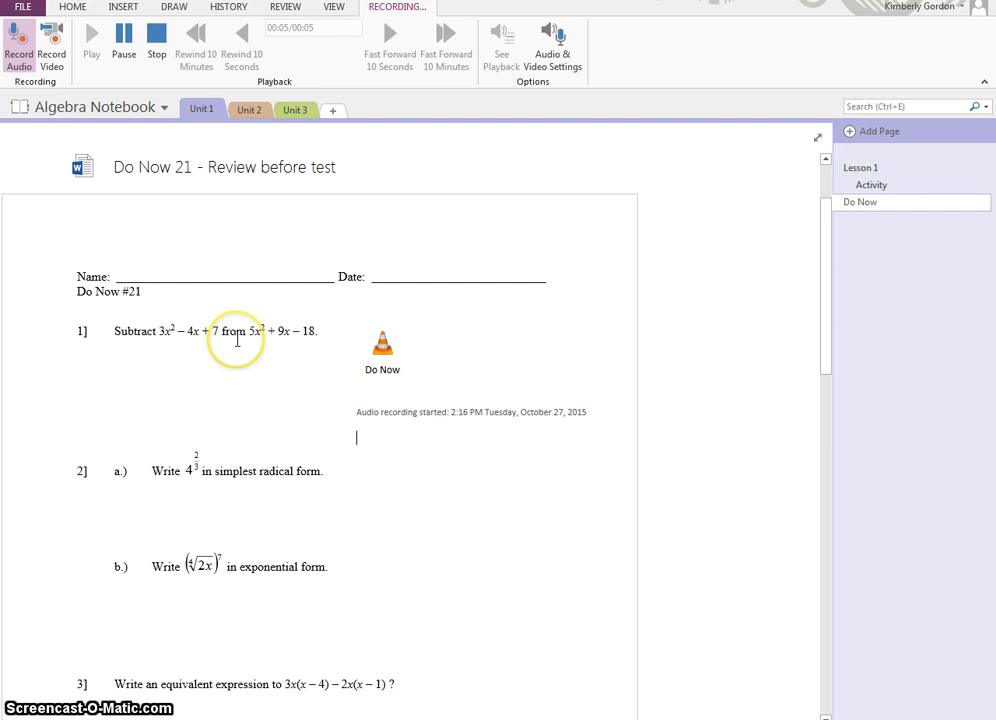
{"action": "left_click", "coordinate": [160, 40]}
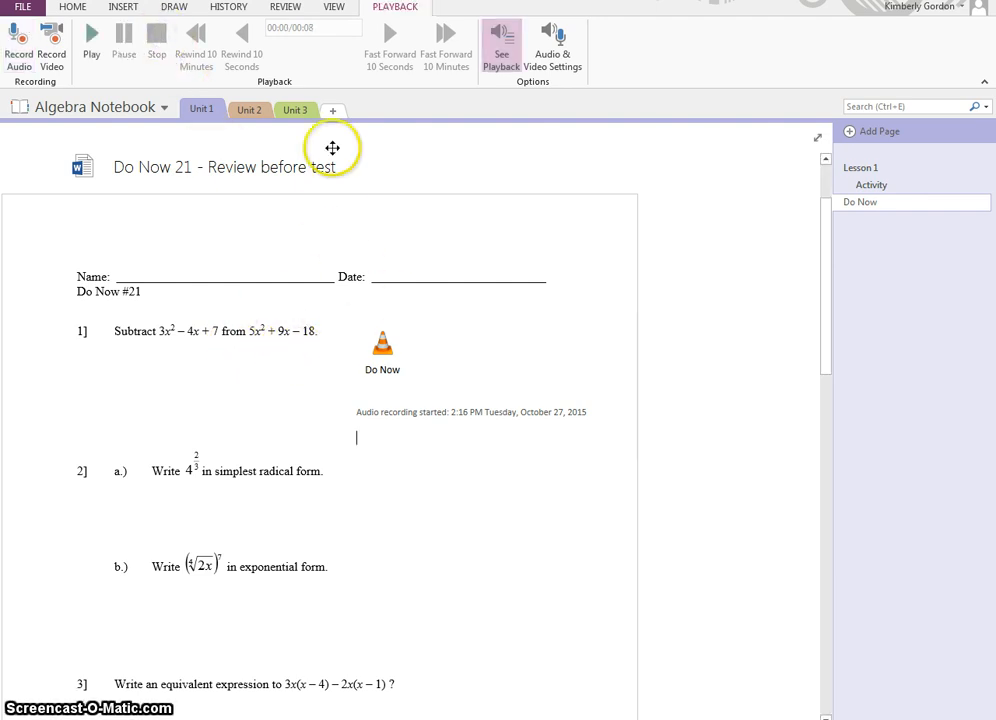
{"action": "left_click_drag", "start_coordinate": [409, 318], "coordinate": [390, 309]}
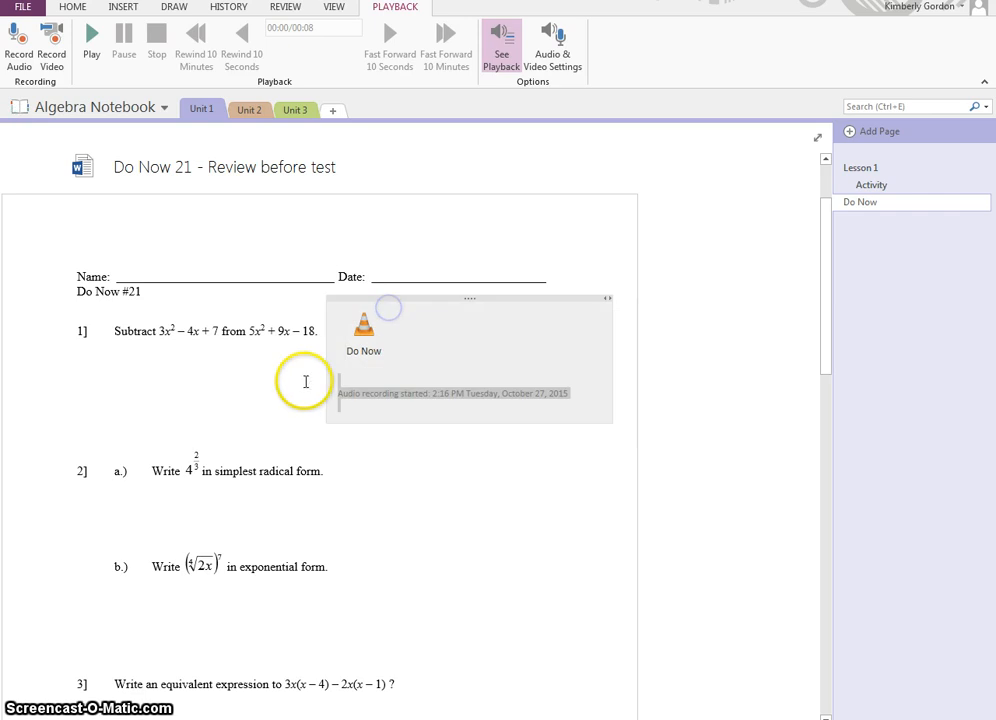
{"action": "left_click", "coordinate": [404, 453]}
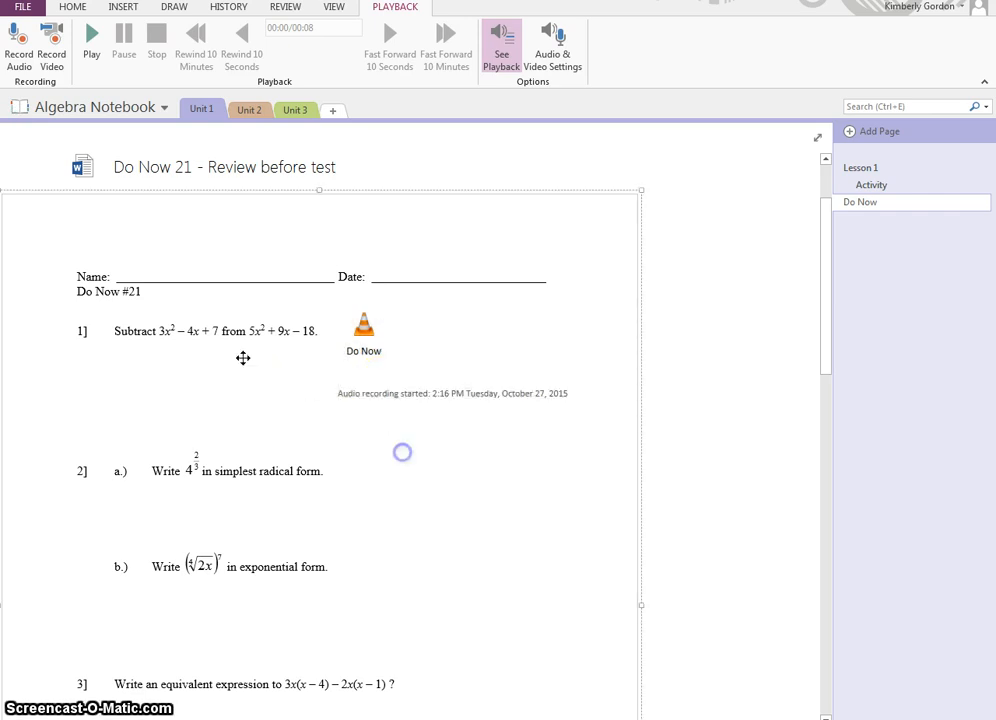
Play back the audio recording beside question 1
{"action": "left_click", "coordinate": [367, 325]}
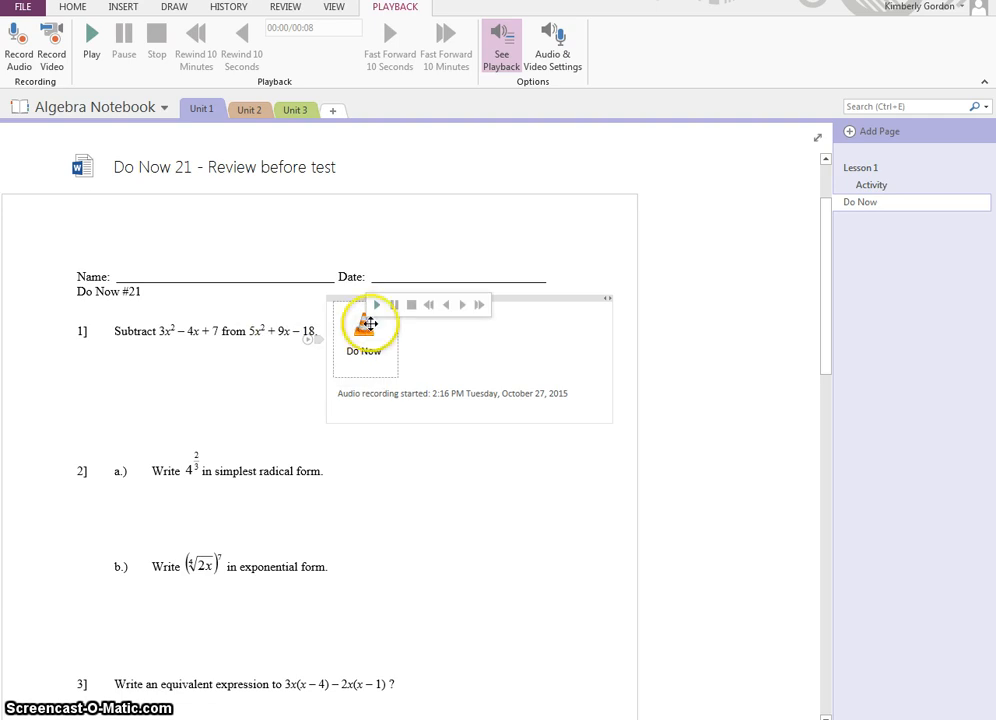
{"action": "left_click", "coordinate": [377, 305]}
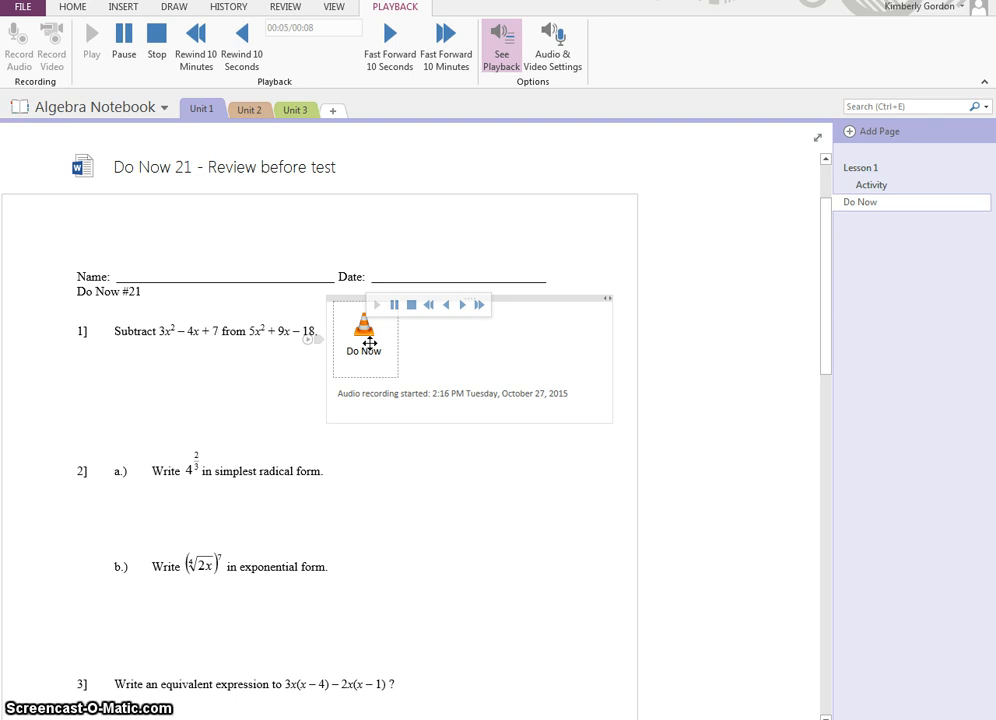
{"action": "left_click", "coordinate": [405, 349]}
Write the answer 2x² + 13x - 25 in a note below question 1
{"action": "left_click", "coordinate": [127, 373]}
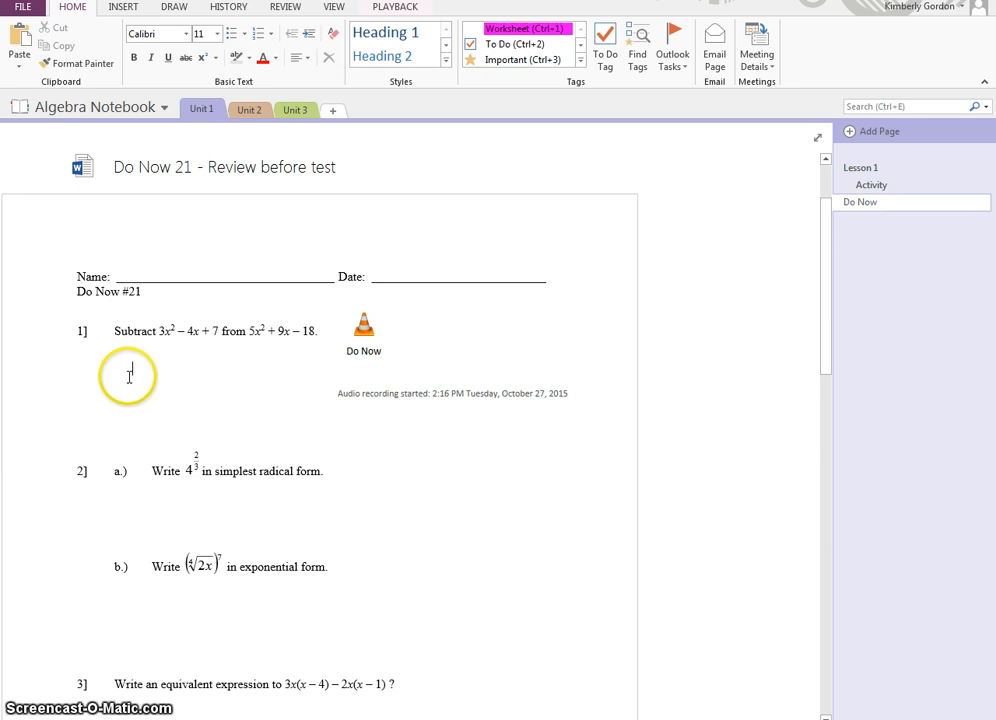
{"action": "left_click", "coordinate": [124, 376]}
{"action": "type", "text": "2x2 + 13x - 25"}
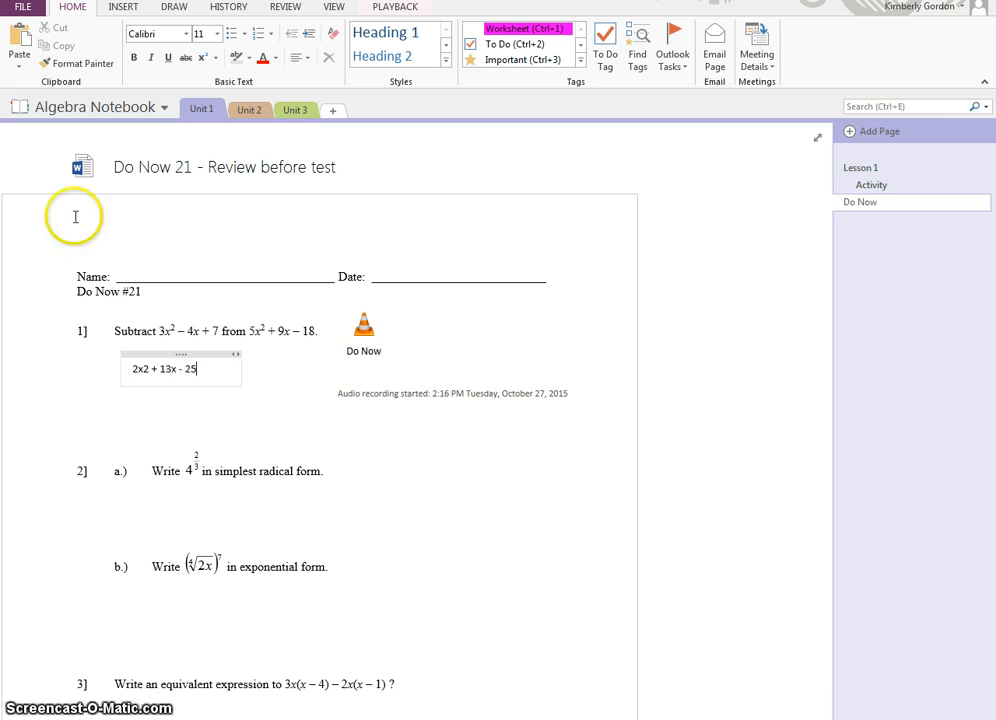
Handwrite a few thin red pen strokes below the typed answer to question 1, and return to typing mode
{"action": "left_click", "coordinate": [176, 8]}
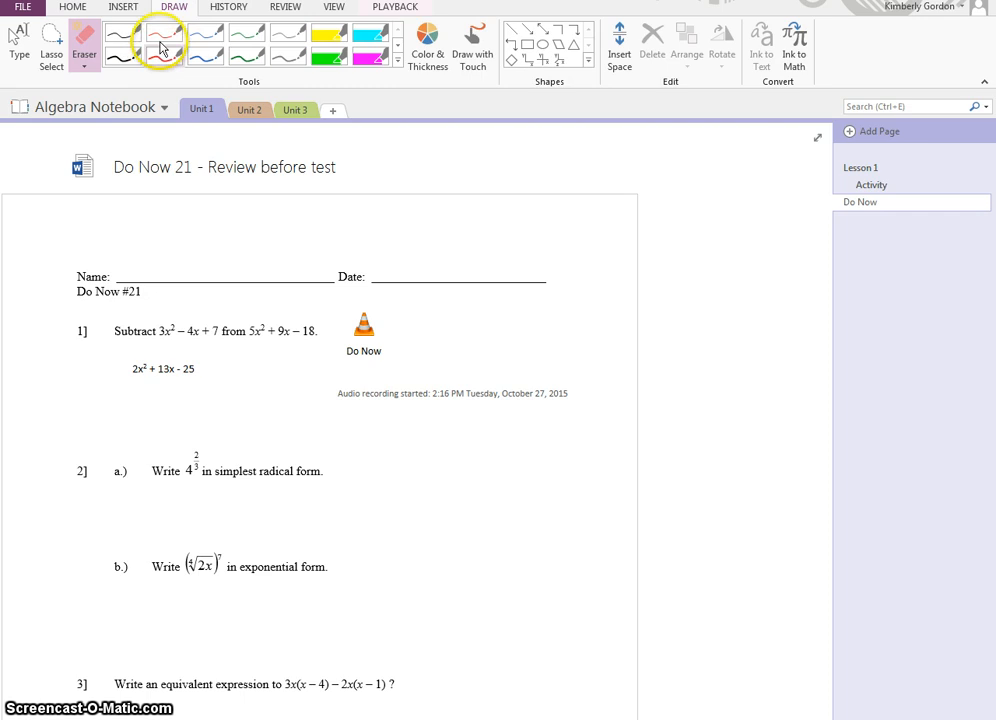
{"action": "left_click", "coordinate": [165, 38]}
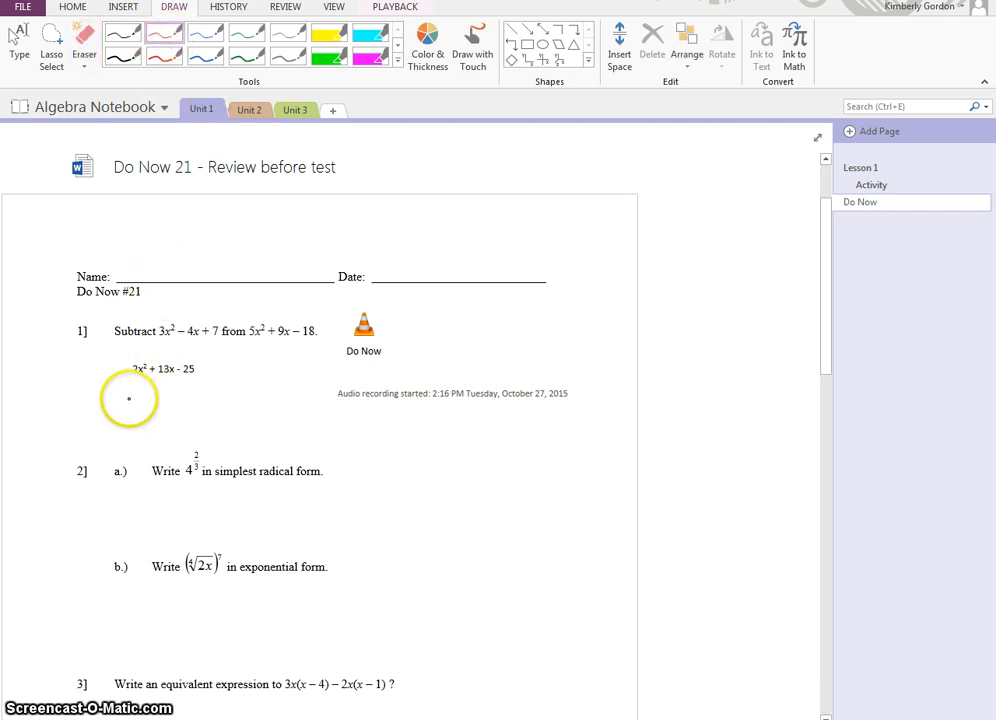
{"action": "left_click_drag", "start_coordinate": [131, 397], "coordinate": [144, 413]}
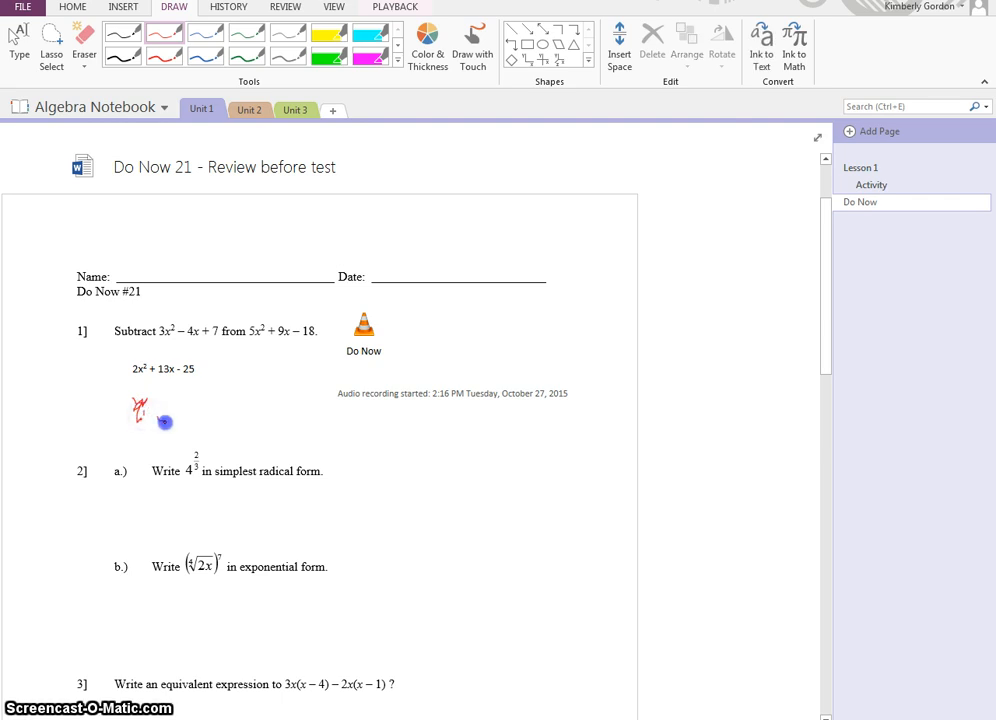
{"action": "left_click_drag", "start_coordinate": [165, 422], "coordinate": [165, 420]}
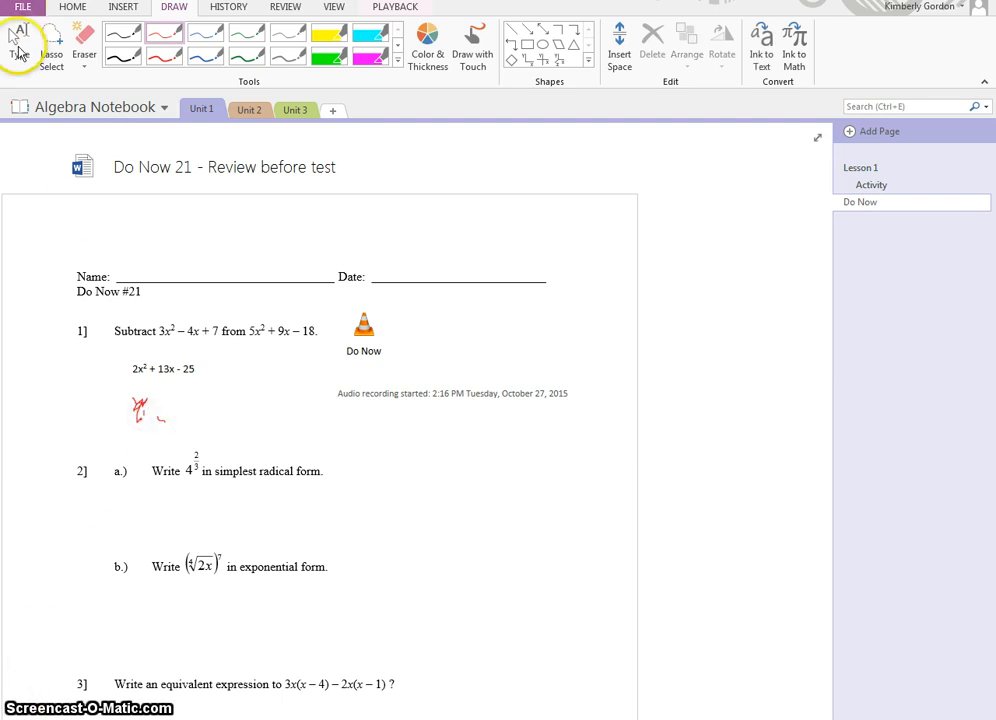
{"action": "left_click", "coordinate": [19, 48]}
View the Lesson 1 page and go back to the Do Now page
{"action": "left_click", "coordinate": [865, 170]}
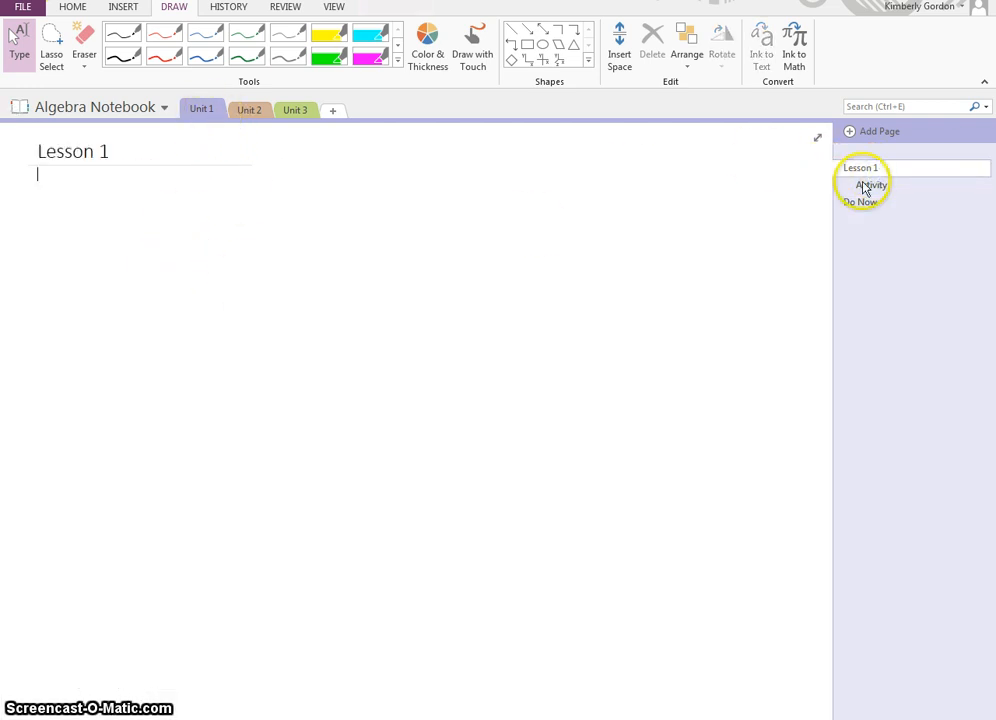
{"action": "left_click", "coordinate": [857, 202]}
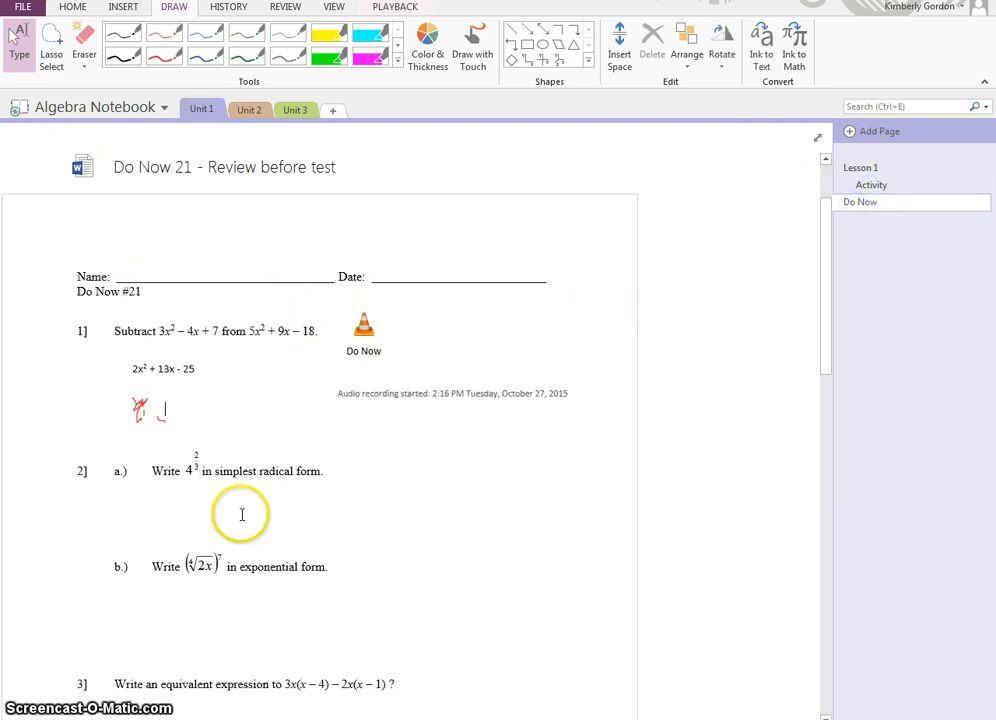